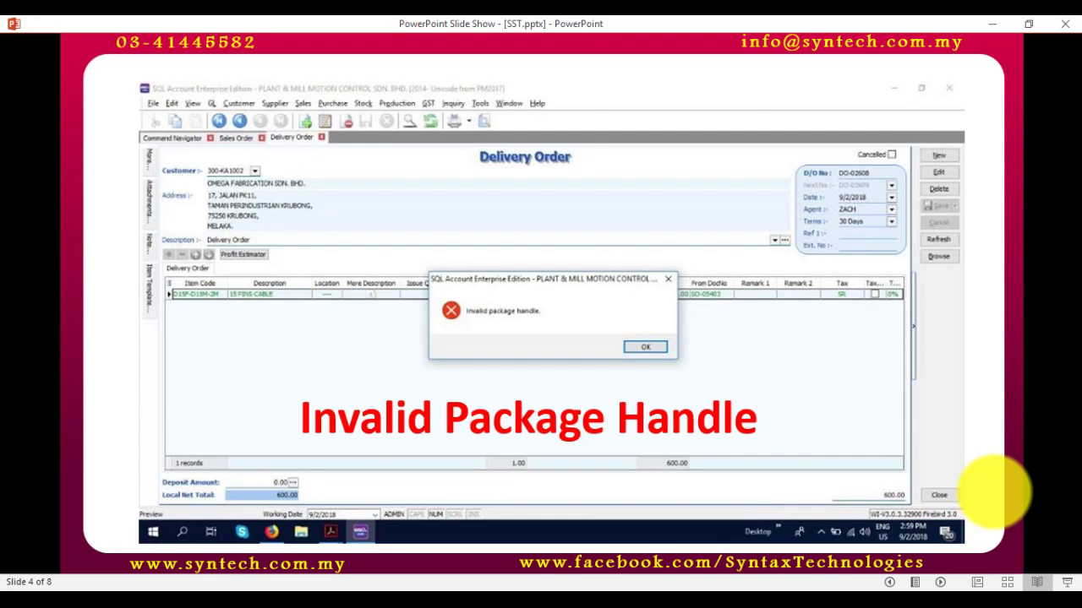
Step: Step through the SST notes, GST ID replacement and GST amendment slides to the thank-you slide
{"action": "key", "text": "Right"}
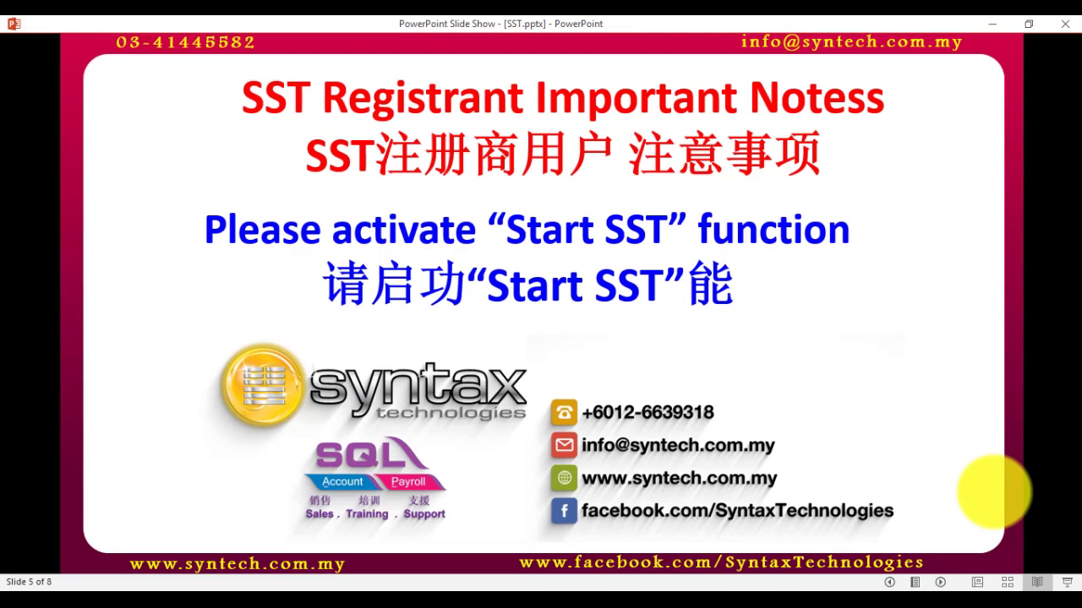
{"action": "key", "text": "Right"}
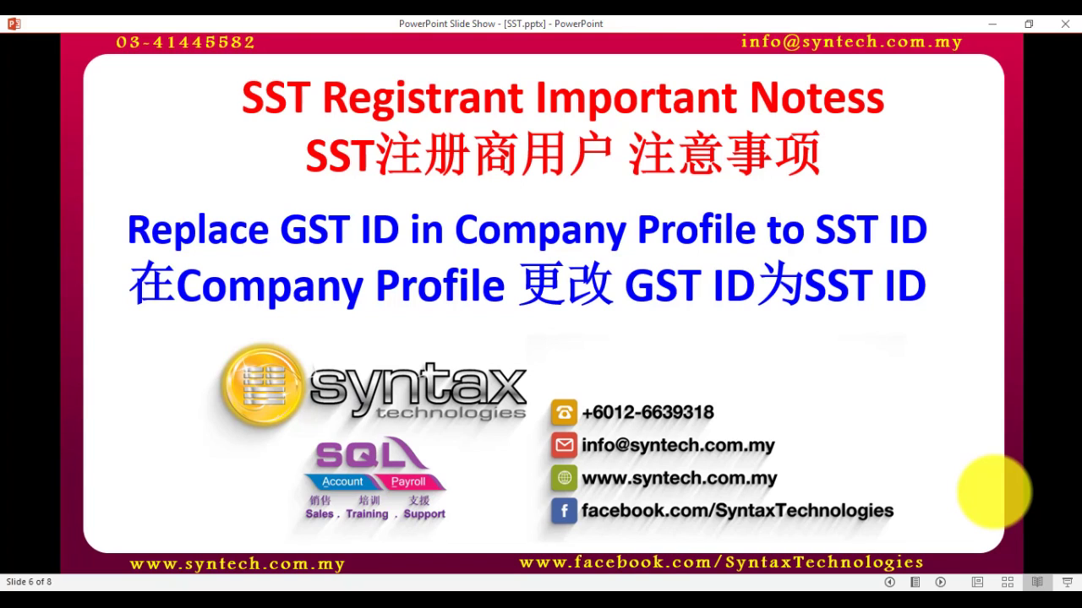
{"action": "key", "text": "Right"}
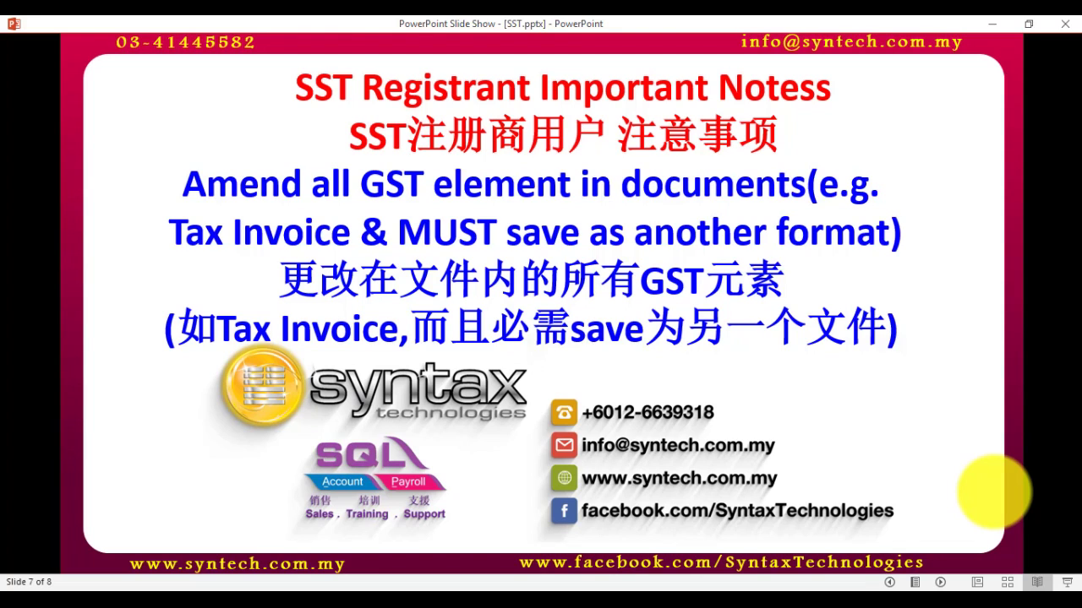
{"action": "left_click", "coordinate": [995, 492]}
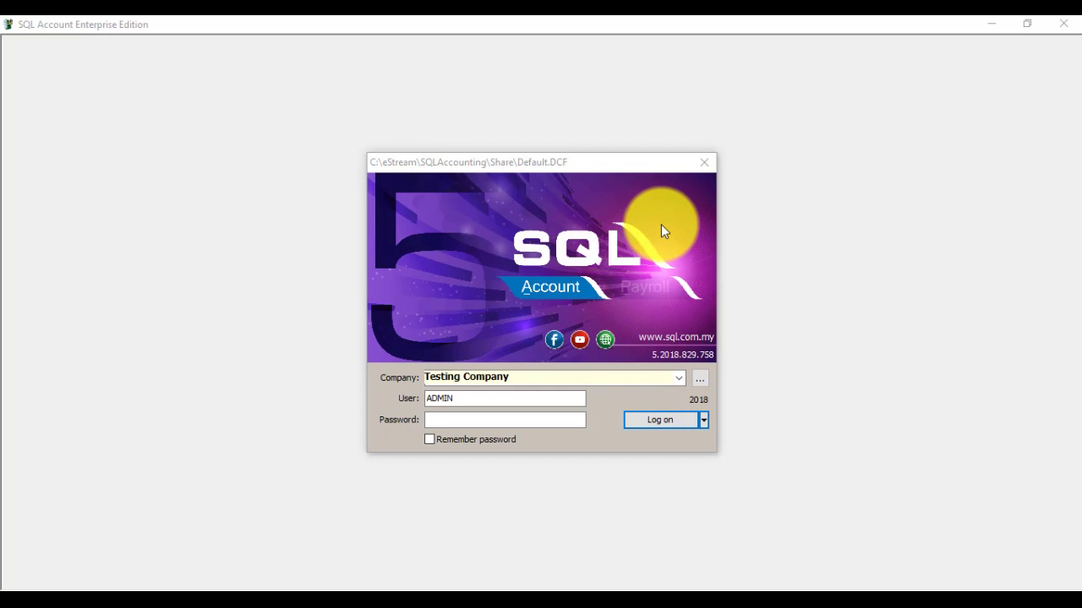
Step: Close the login window and browse to C:\eStream\SQLAccounting\bin in File Explorer
{"action": "left_click", "coordinate": [702, 165]}
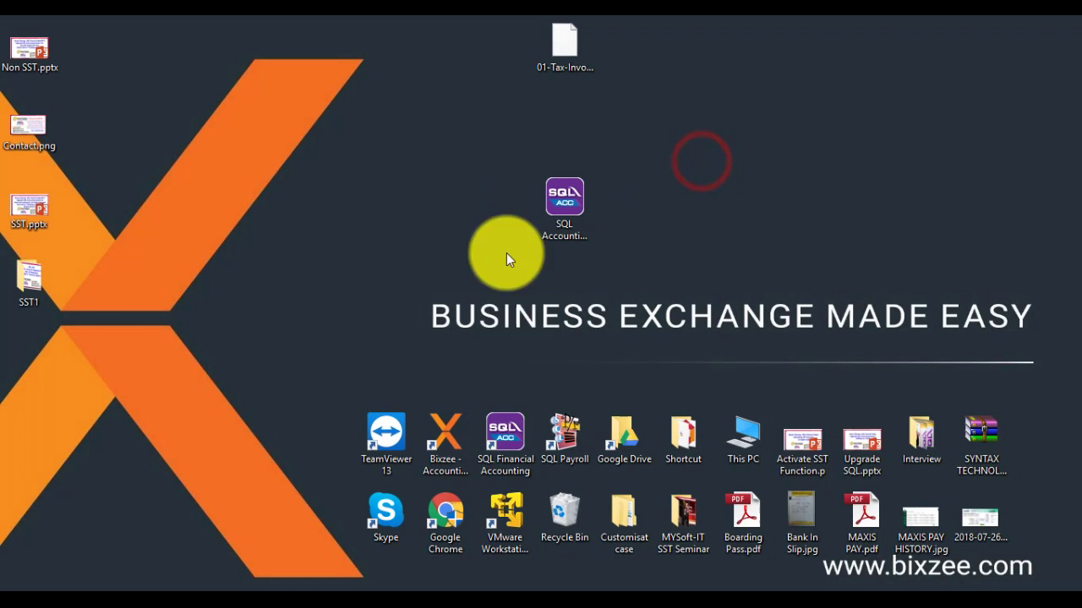
{"action": "left_click", "coordinate": [769, 445]}
{"action": "double_click", "coordinate": [768, 445]}
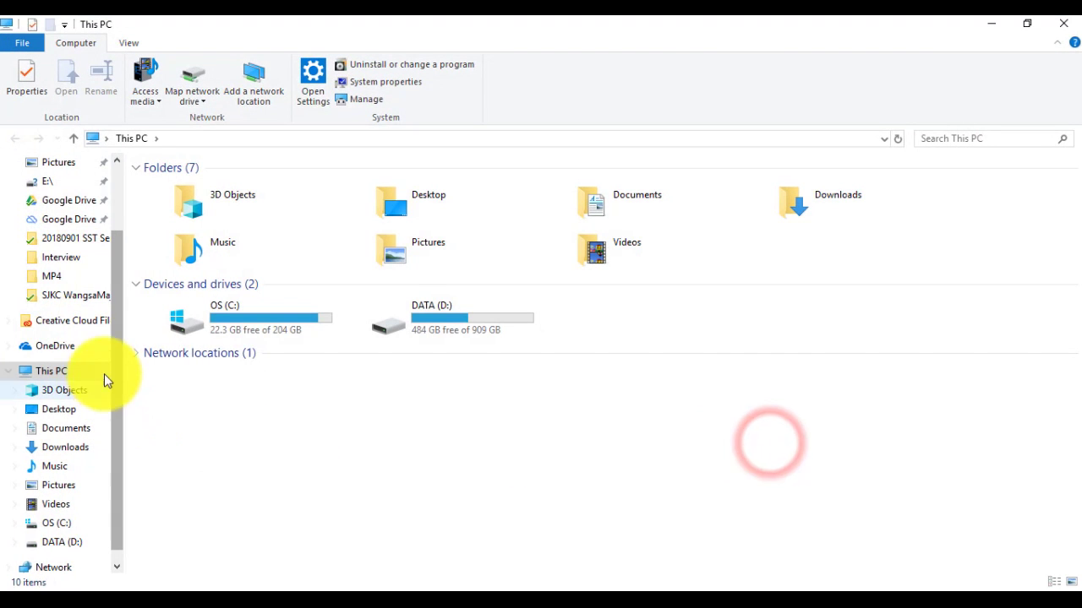
{"action": "left_click", "coordinate": [223, 318]}
{"action": "double_click", "coordinate": [223, 317]}
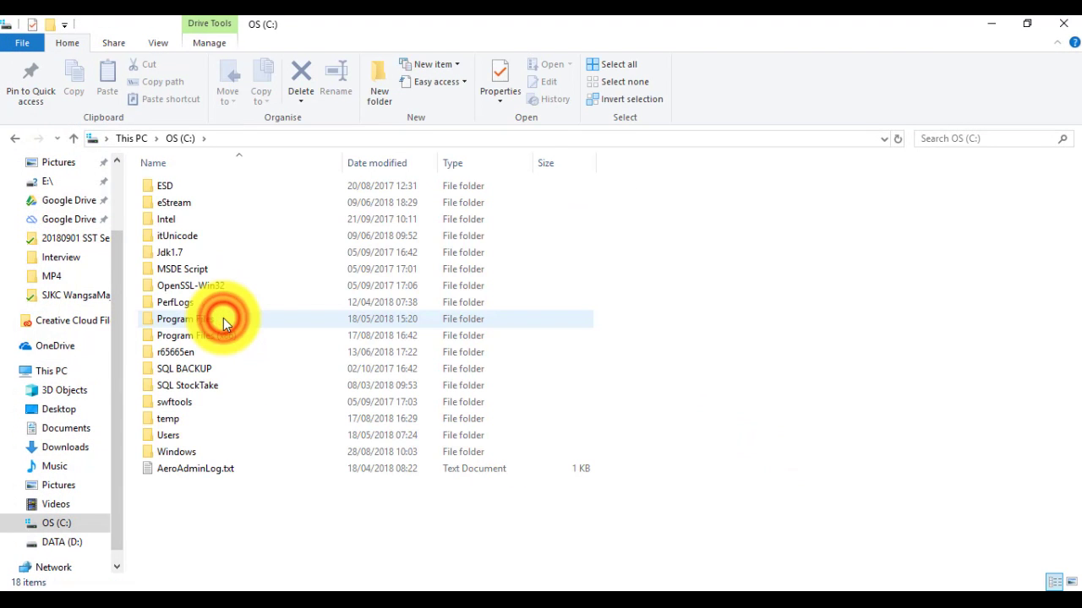
{"action": "double_click", "coordinate": [173, 203]}
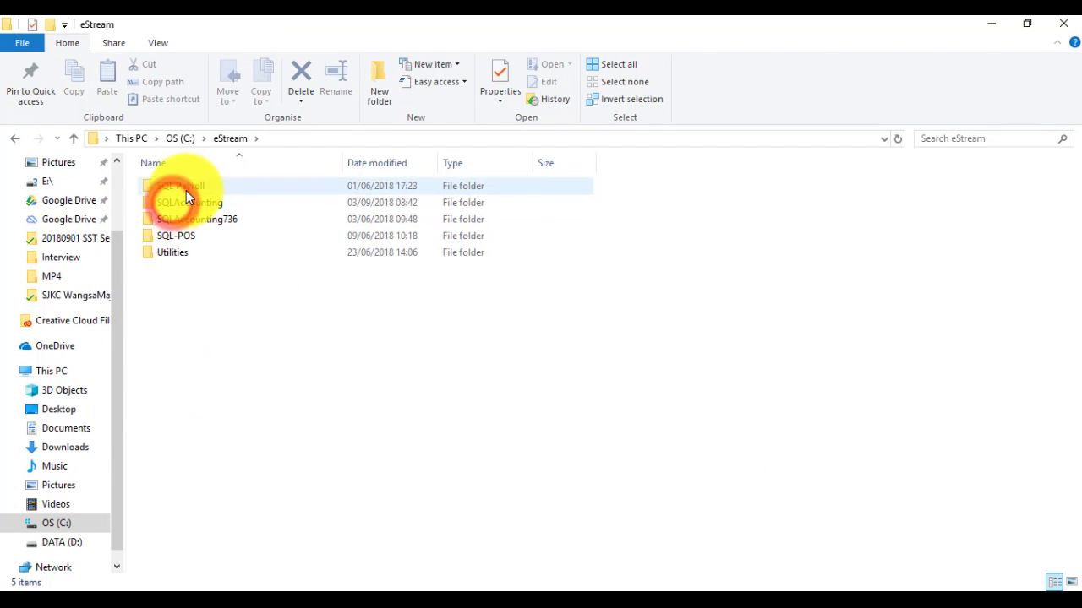
{"action": "double_click", "coordinate": [183, 203]}
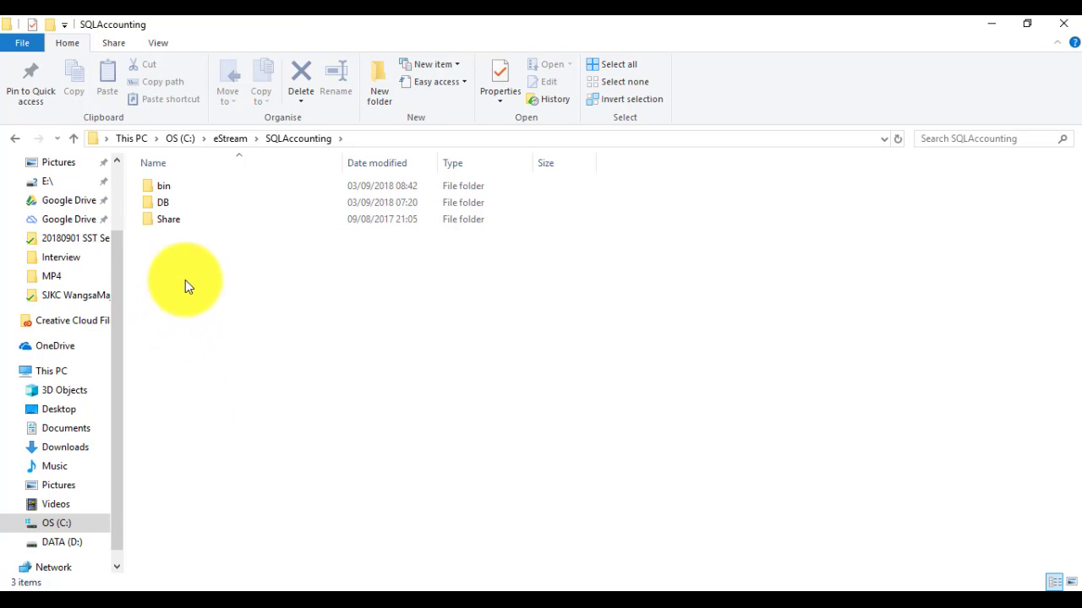
{"action": "double_click", "coordinate": [165, 186]}
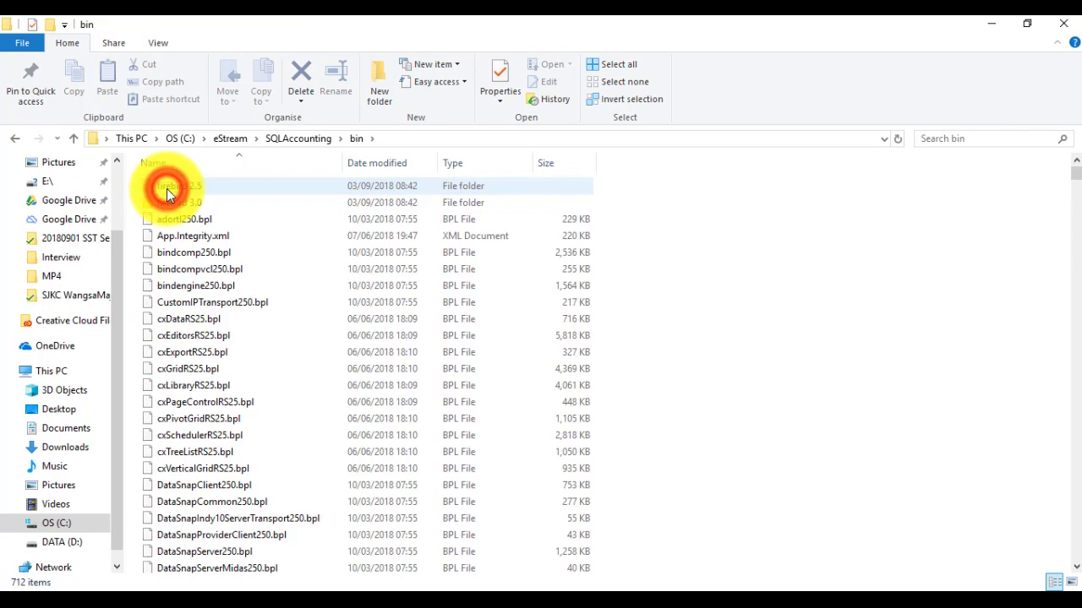
Step: Run unins000.exe and confirm complete removal of SQL Account
{"action": "left_click", "coordinate": [249, 305]}
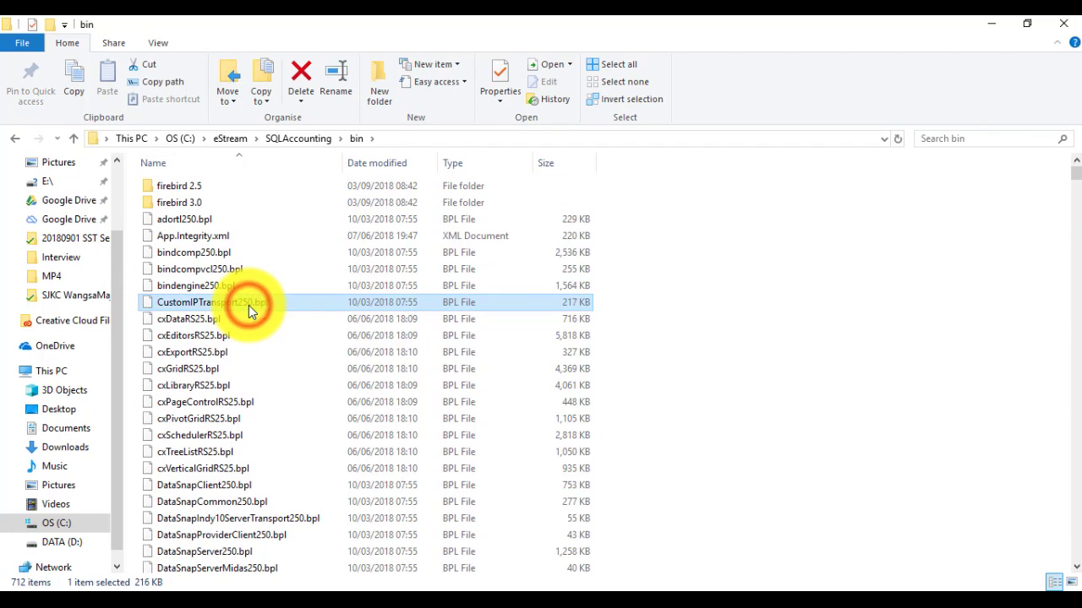
{"action": "key", "text": "u"}
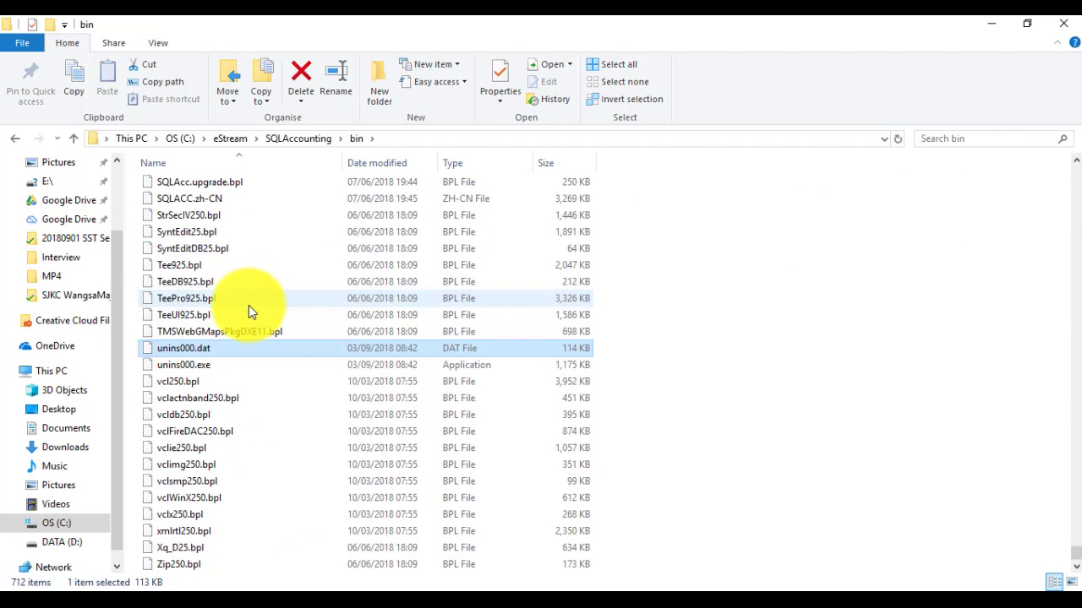
{"action": "left_click", "coordinate": [180, 365]}
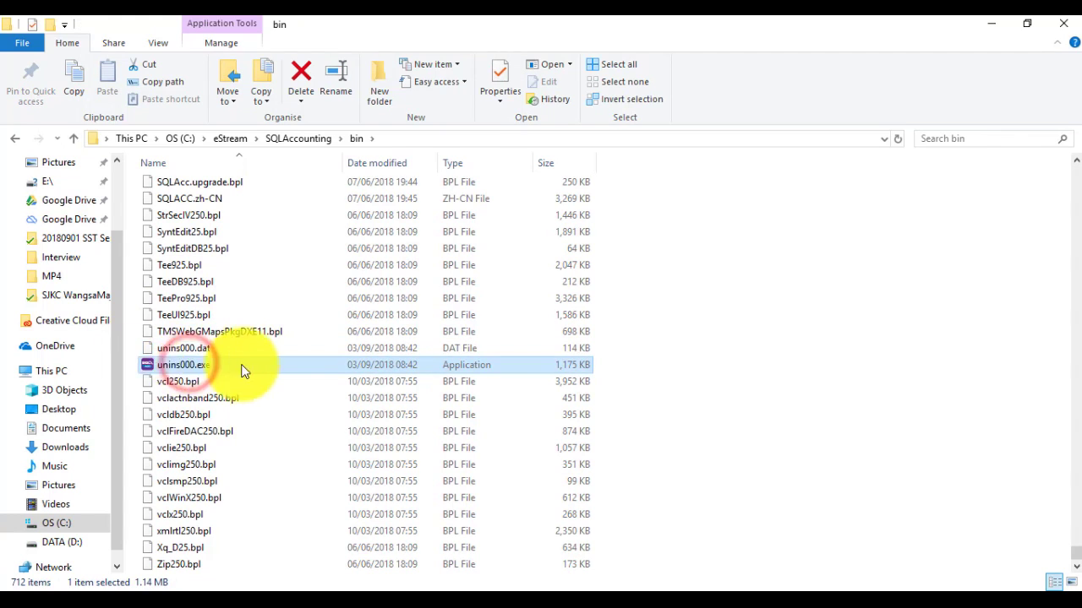
{"action": "double_click", "coordinate": [186, 365]}
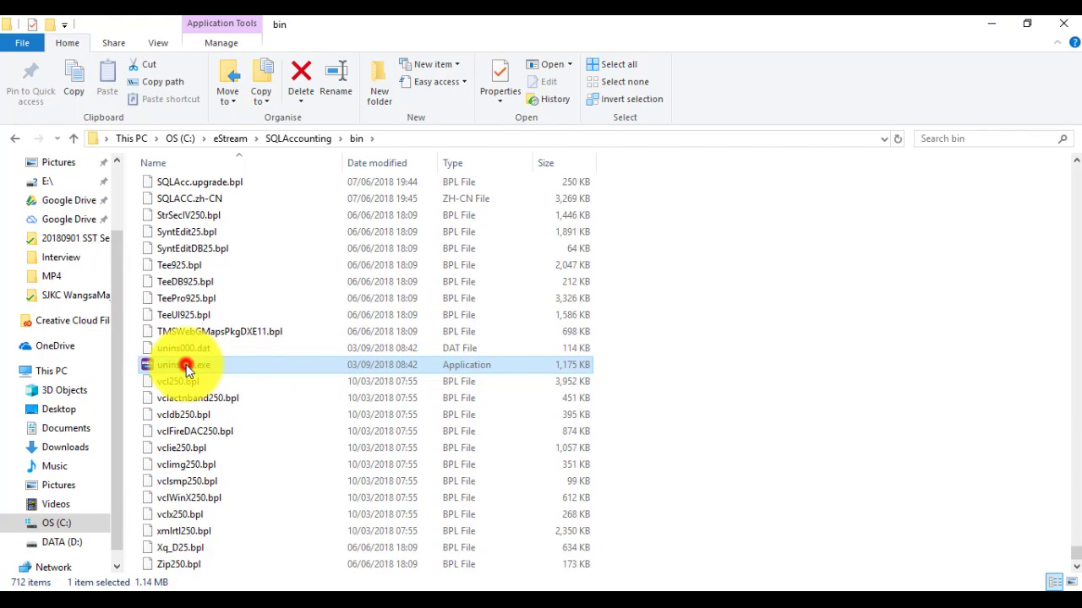
{"action": "left_click", "coordinate": [589, 363]}
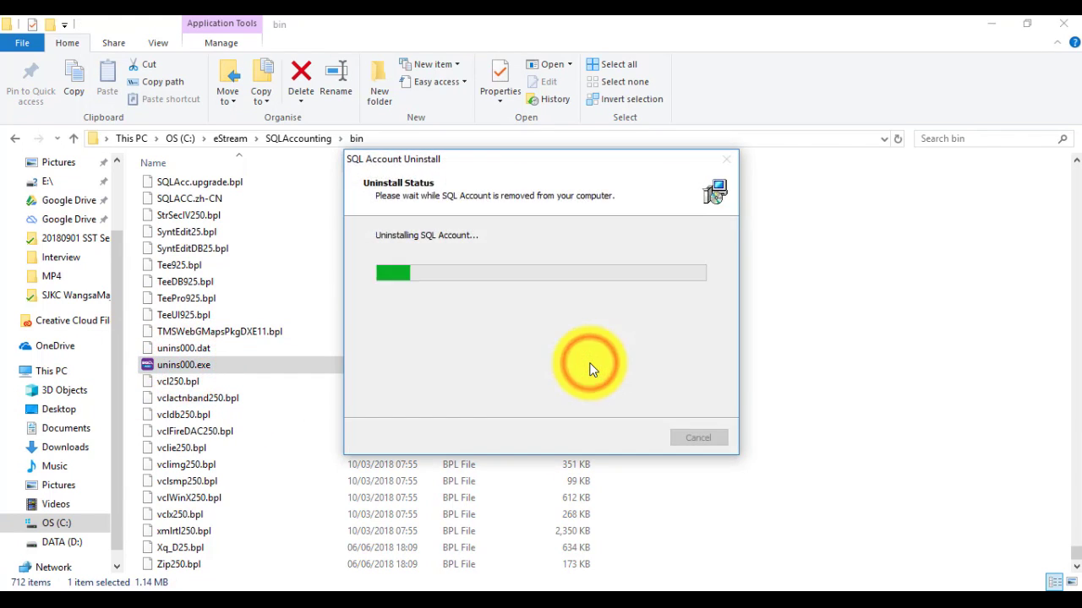
{"action": "left_click", "coordinate": [656, 364]}
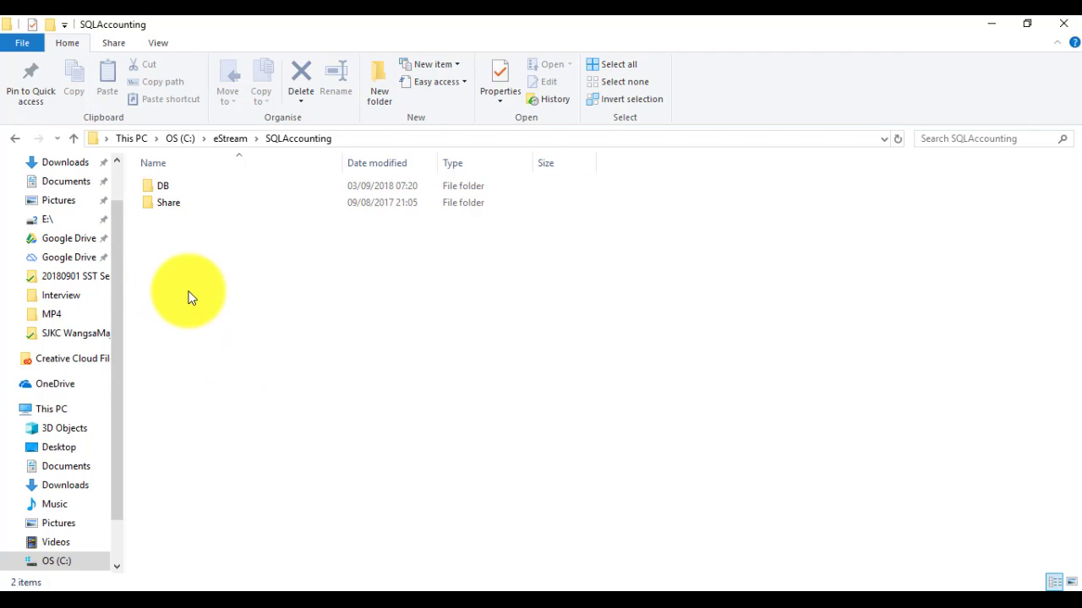
{"action": "left_click", "coordinate": [236, 328]}
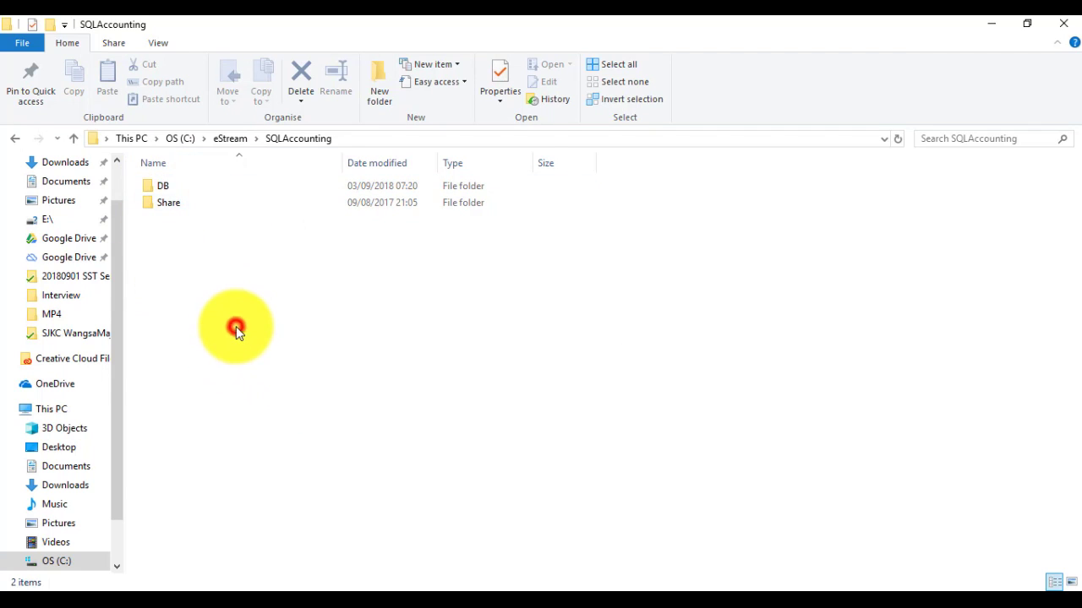
Step: Launch the SQL Accounting Setup installer, allowing it past the security warning
{"action": "left_click", "coordinate": [1057, 25]}
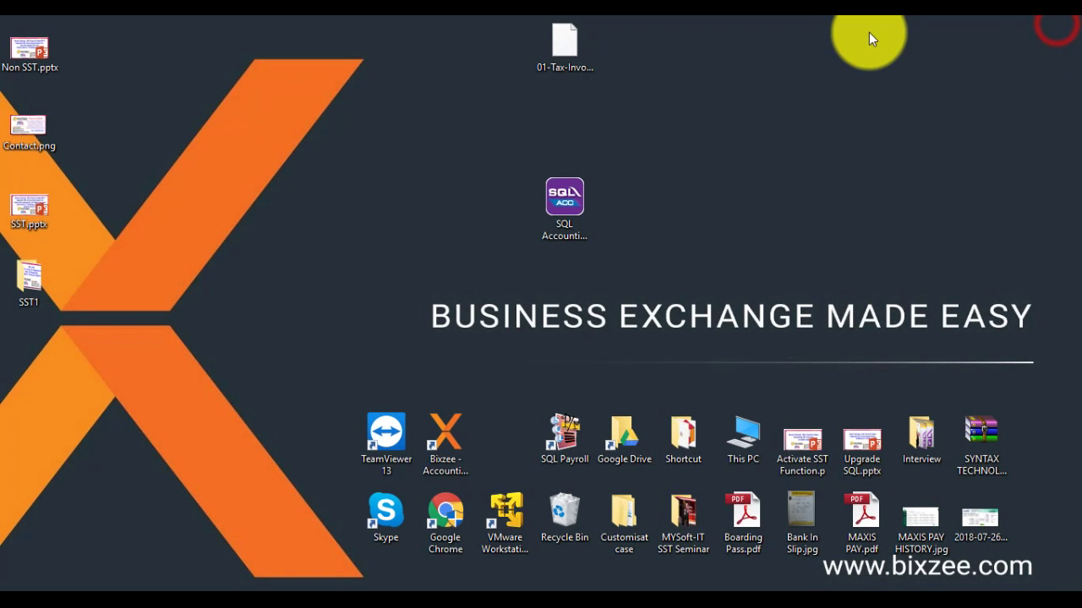
{"action": "left_click", "coordinate": [559, 186]}
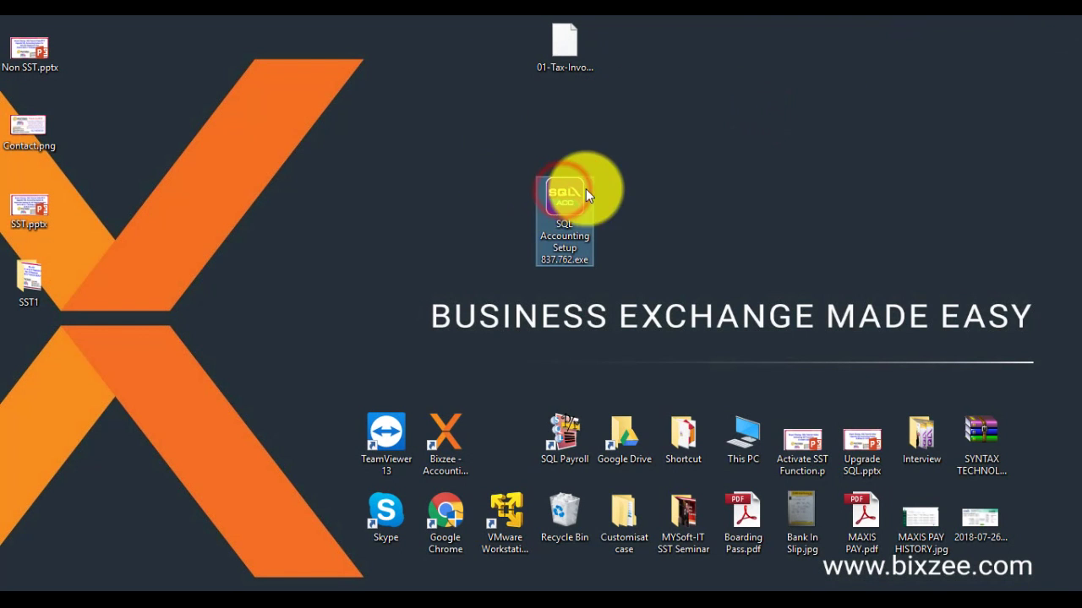
{"action": "double_click", "coordinate": [575, 187]}
{"action": "left_click", "coordinate": [593, 327]}
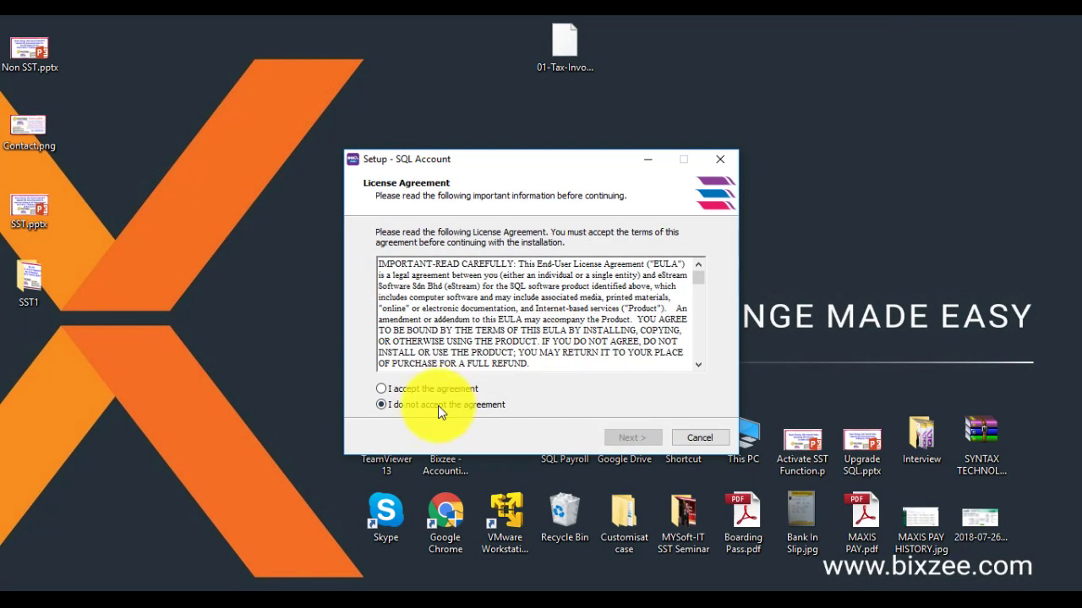
Step: Accept the licence, install into the existing SQLAccounting folder, and finish setup
{"action": "left_click", "coordinate": [431, 390]}
{"action": "left_click", "coordinate": [626, 438]}
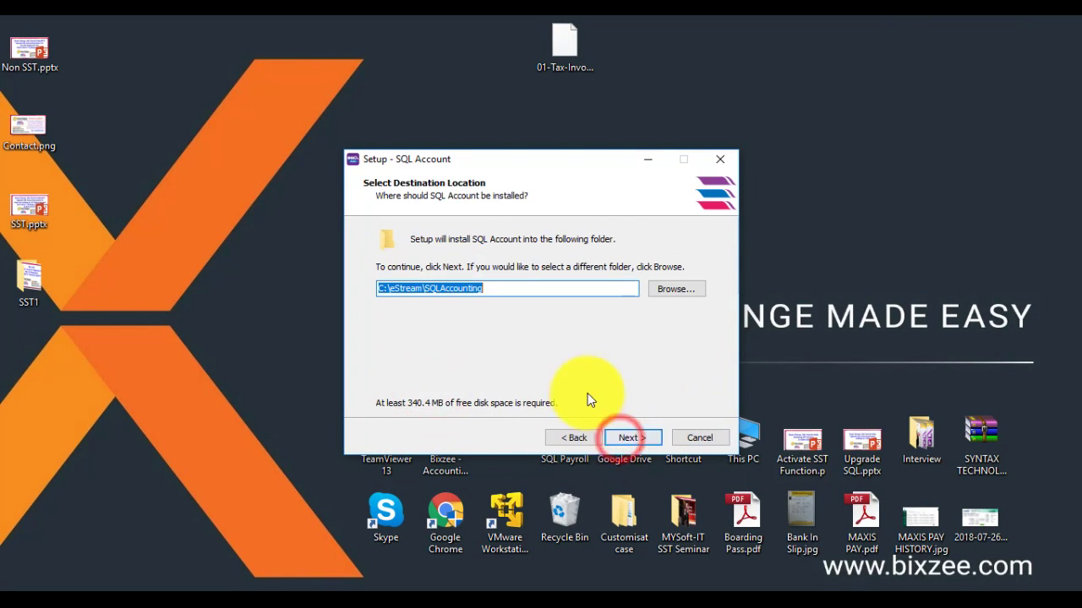
{"action": "left_click", "coordinate": [628, 440]}
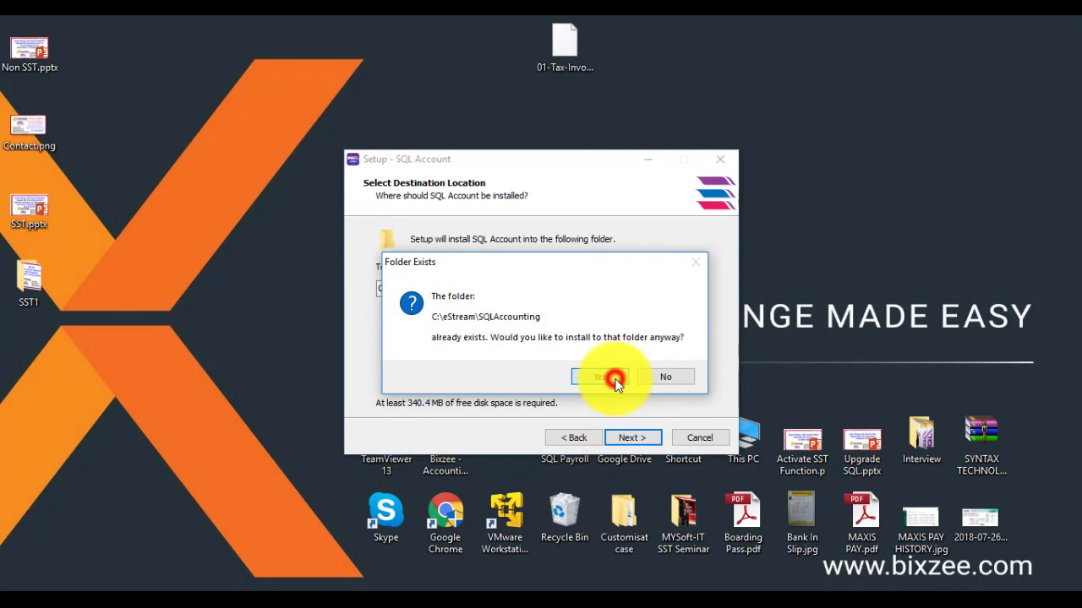
{"action": "left_click", "coordinate": [616, 377]}
{"action": "left_click", "coordinate": [625, 434]}
{"action": "left_click", "coordinate": [625, 436]}
{"action": "left_click", "coordinate": [626, 437]}
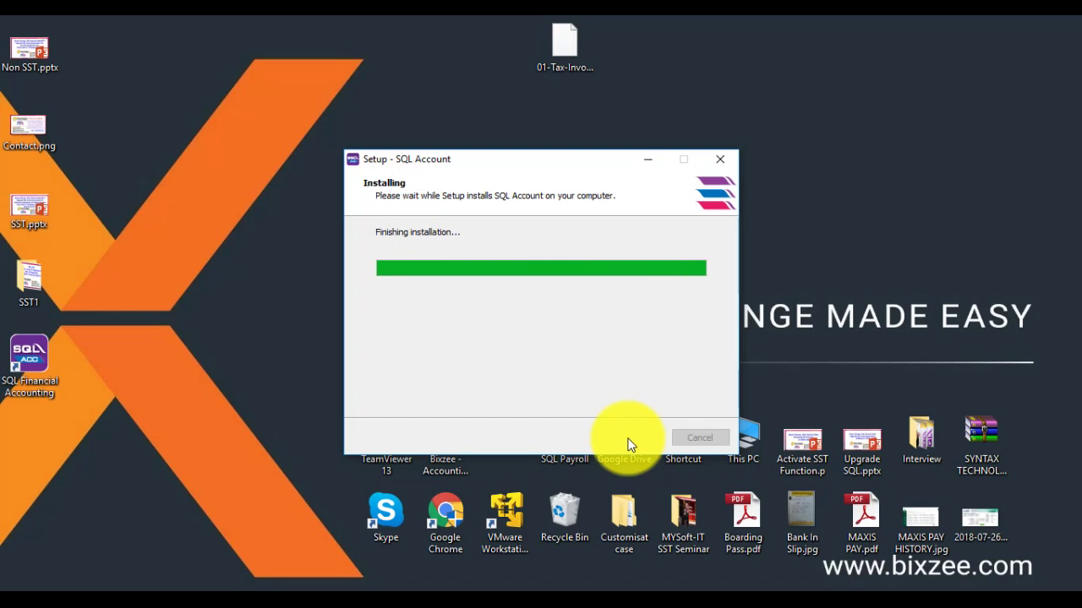
{"action": "left_click", "coordinate": [628, 441]}
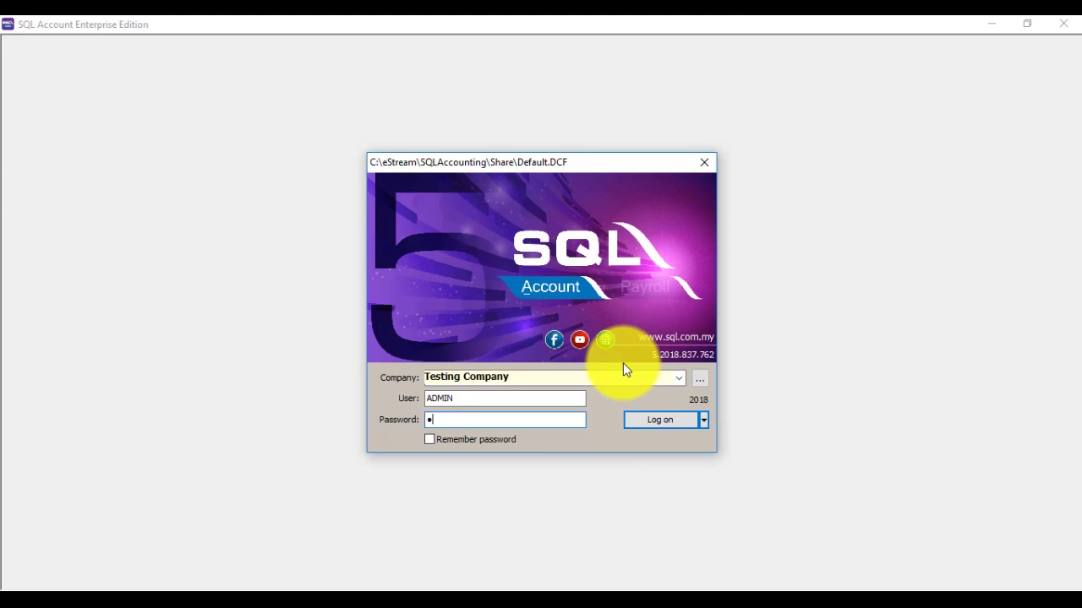
Step: Log in to Testing Company, then bring up the File menu
{"action": "key", "text": "Return"}
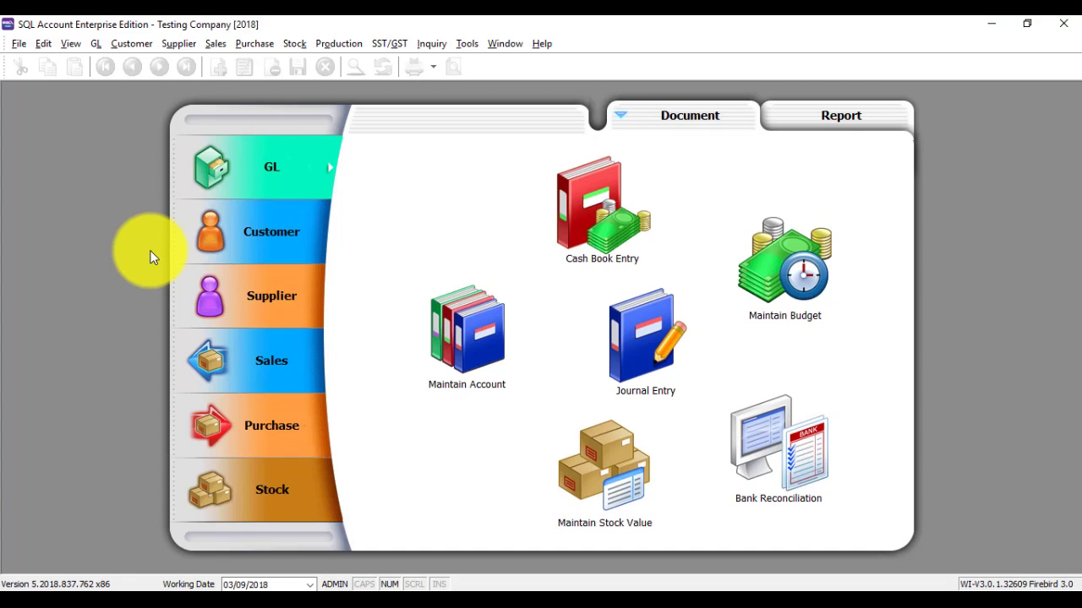
{"action": "left_click", "coordinate": [18, 46]}
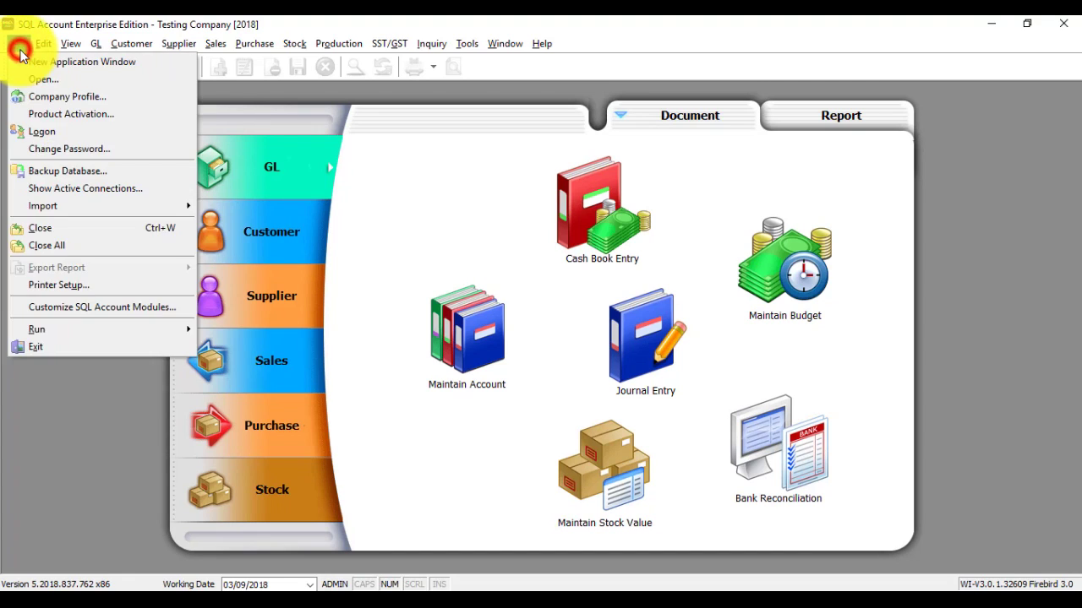
Step: In the Company Profile report header, relabel 'GST ID' as 'Service Tax ID'
{"action": "left_click", "coordinate": [34, 97]}
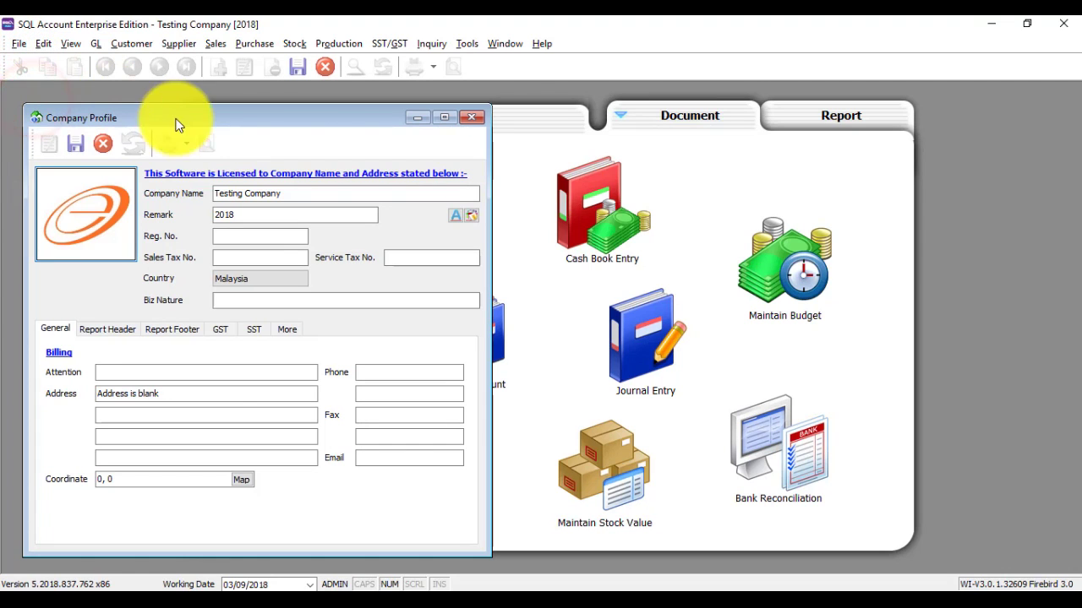
{"action": "left_click", "coordinate": [96, 329]}
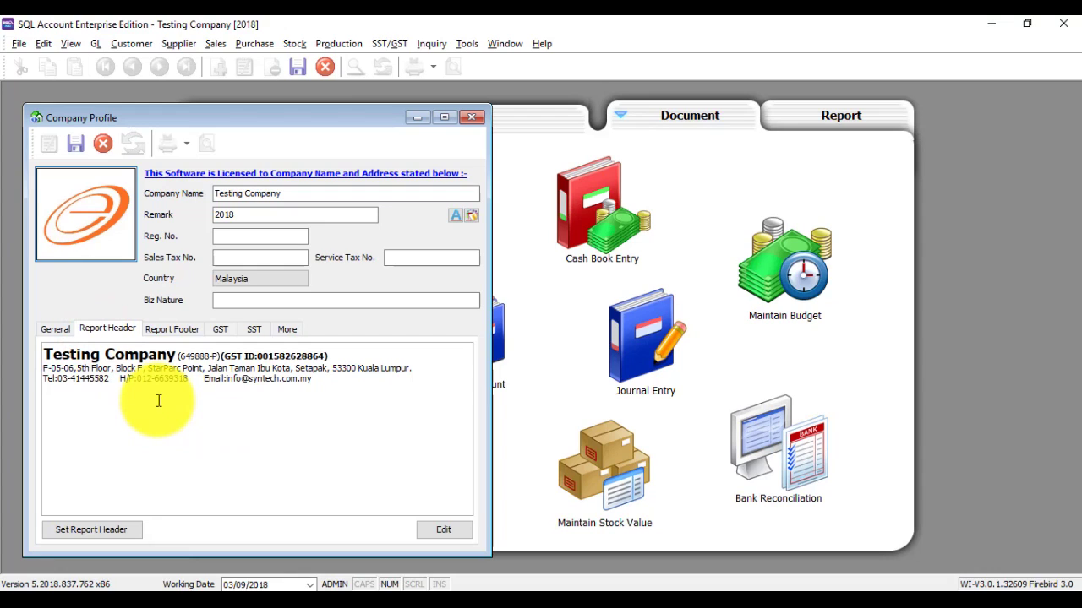
{"action": "key", "text": "Delete"}
{"action": "key", "text": "Delete"}
{"action": "key", "text": "Delete"}
{"action": "key", "text": "Delete"}
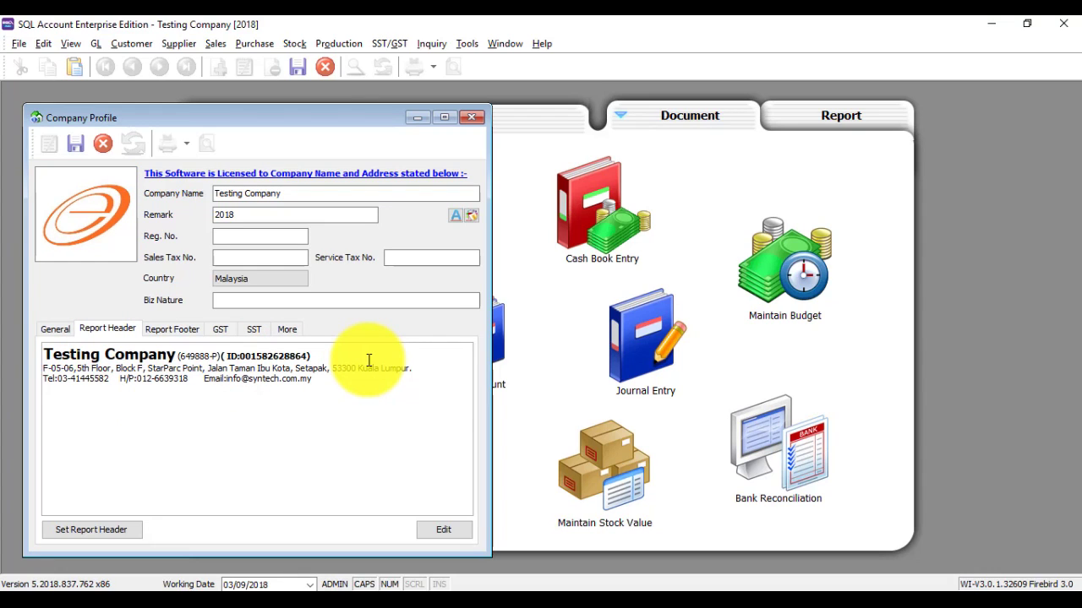
{"action": "type", "text": "S"}
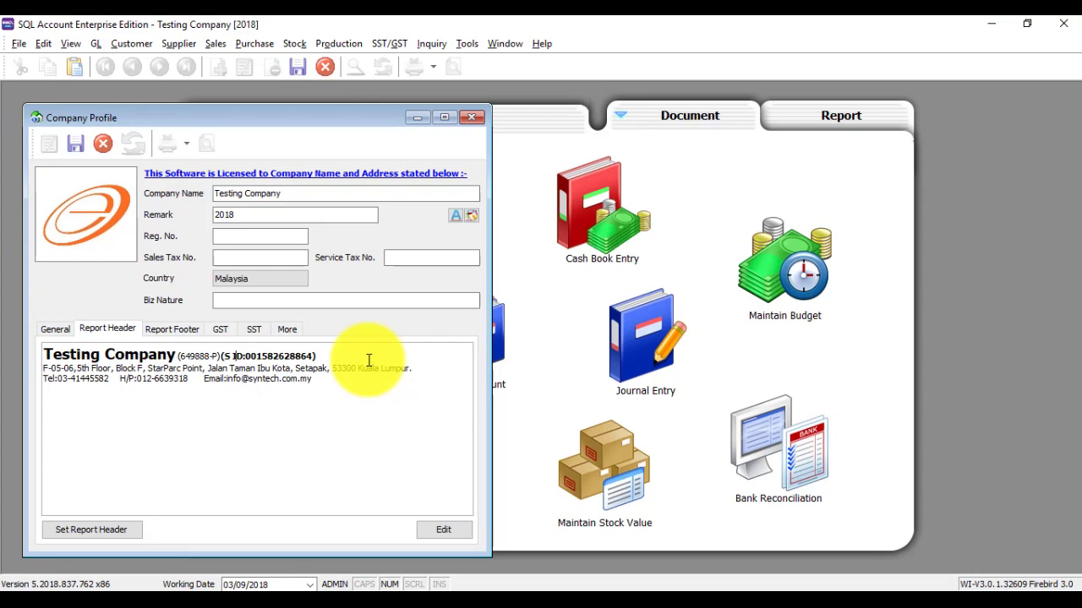
{"action": "type", "text": "ervi"}
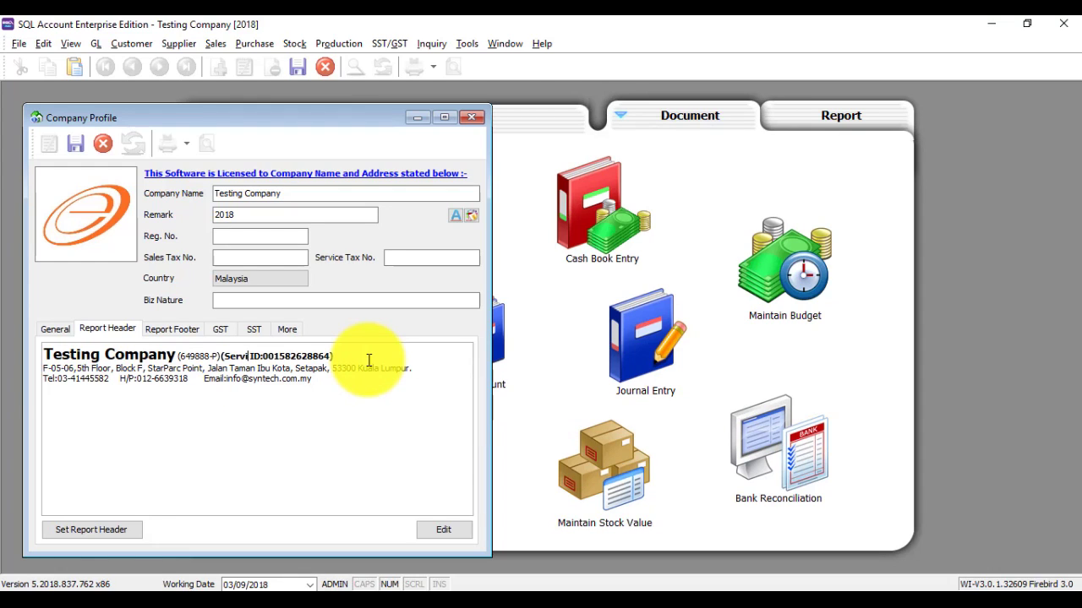
{"action": "type", "text": "ce"}
{"action": "key", "text": "Caps_Lock"}
{"action": "type", "text": "TA"}
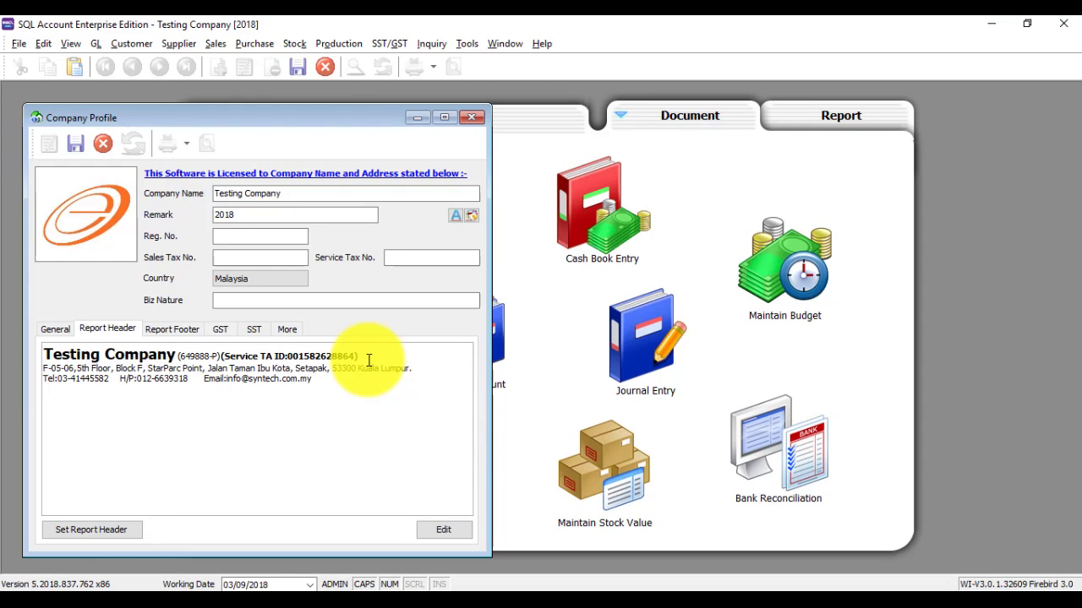
{"action": "type", "text": "X"}
{"action": "key", "text": "Caps_Lock"}
{"action": "key", "text": "BackSpace"}
{"action": "key", "text": "BackSpace"}
{"action": "type", "text": "ax"}
Step: Replace the old ID digits with the new tax number and save the profile
{"action": "key", "text": "Delete"}
{"action": "key", "text": "Delete"}
{"action": "key", "text": "Delete"}
{"action": "key", "text": "Delete"}
{"action": "key", "text": "Delete"}
{"action": "key", "text": "Delete"}
{"action": "key", "text": "Delete"}
{"action": "key", "text": "Delete"}
{"action": "key", "text": "Delete"}
{"action": "key", "text": "Delete"}
{"action": "key", "text": "Delete"}
{"action": "key", "text": "Delete"}
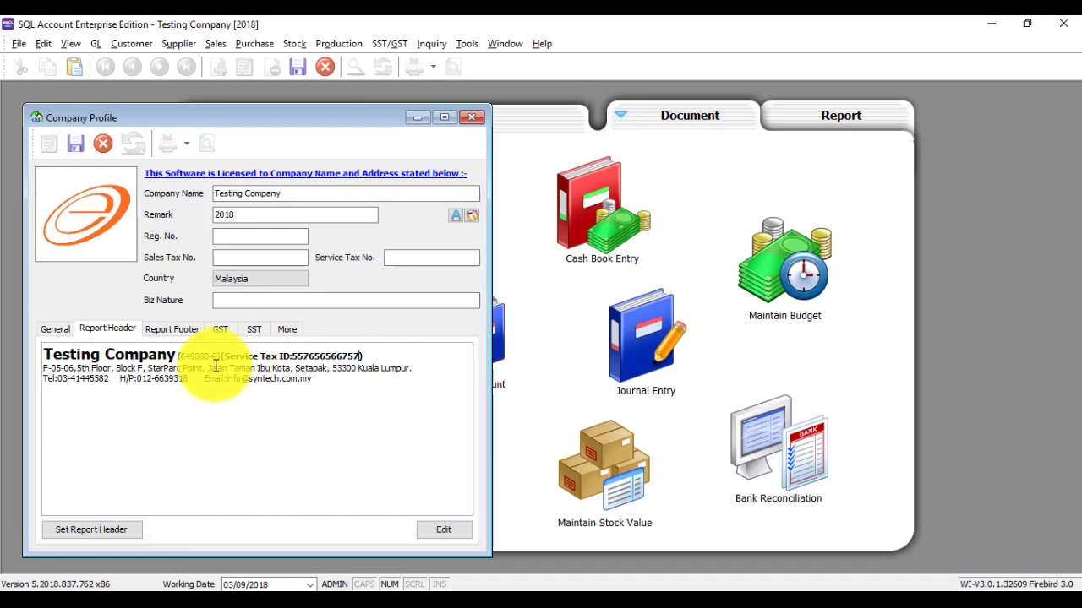
{"action": "left_click", "coordinate": [74, 146]}
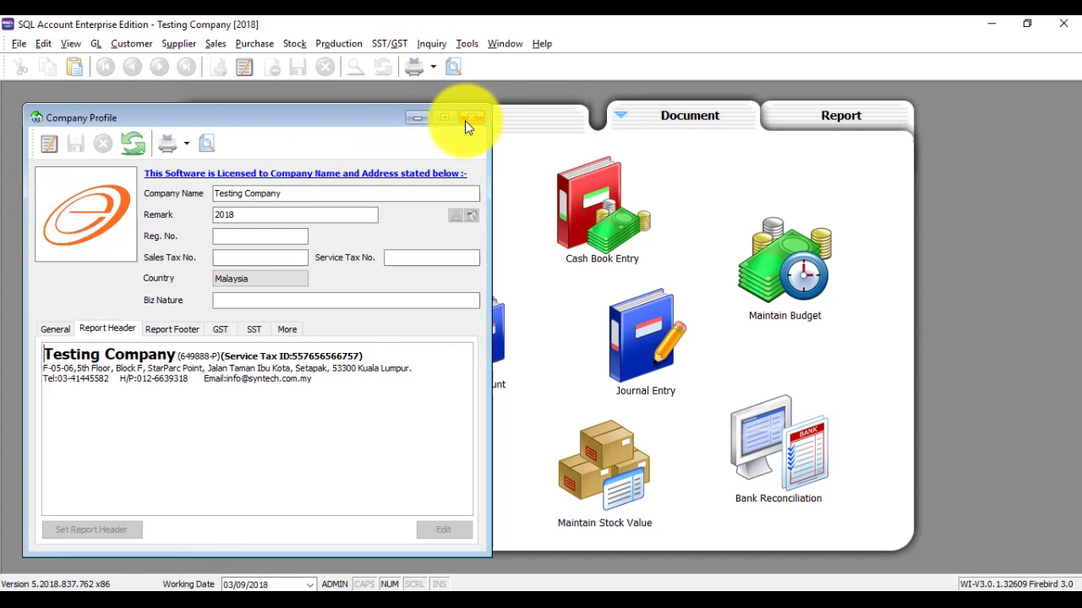
{"action": "left_click", "coordinate": [470, 118]}
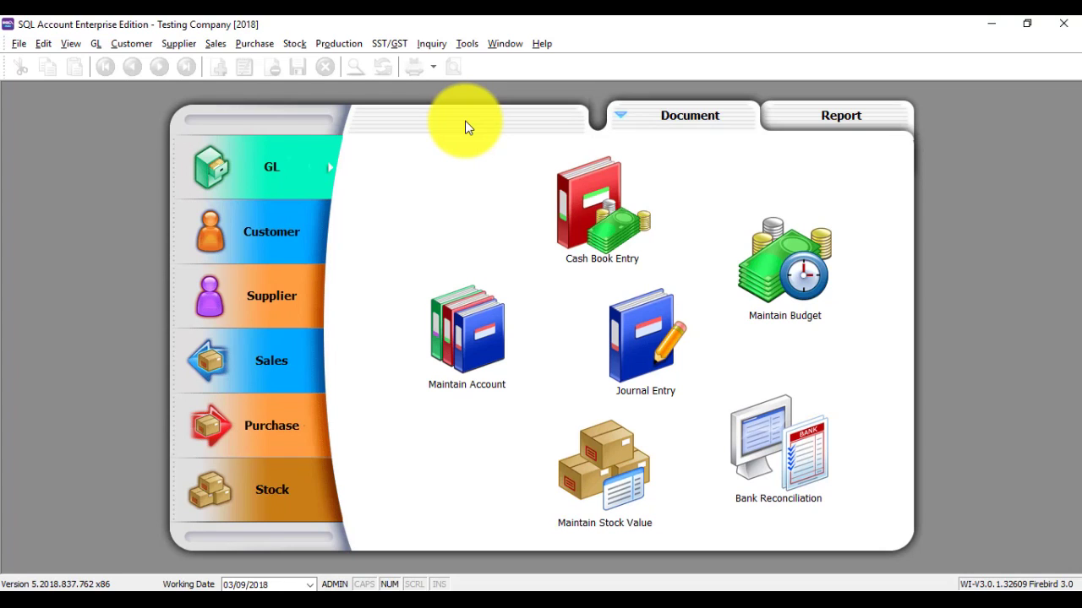
Step: Start the SST wizard, enter the service tax number, and accept the liability accounts
{"action": "left_click", "coordinate": [389, 45]}
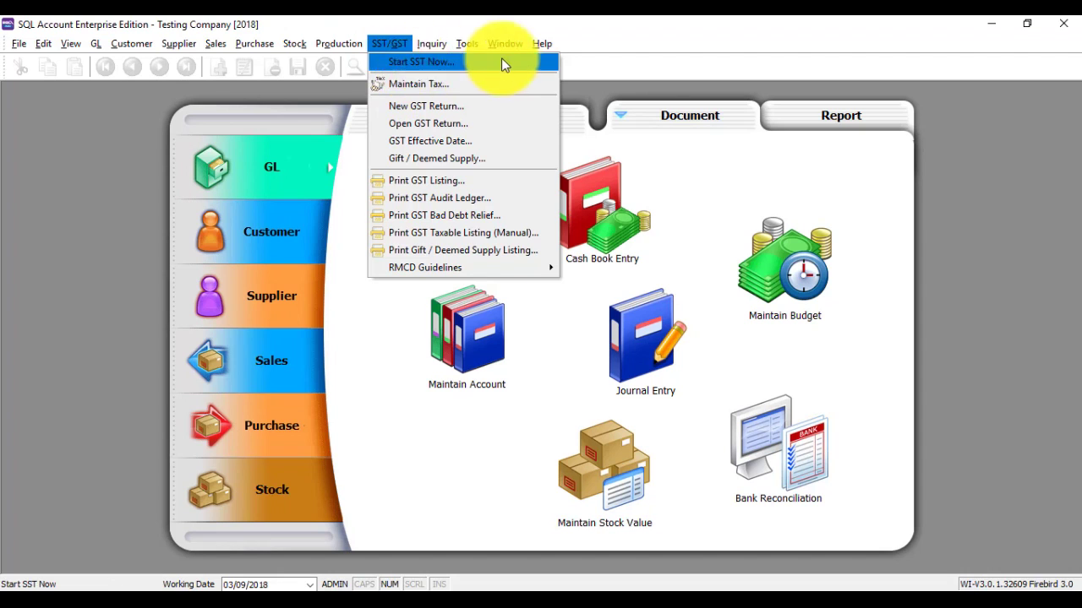
{"action": "left_click", "coordinate": [420, 67]}
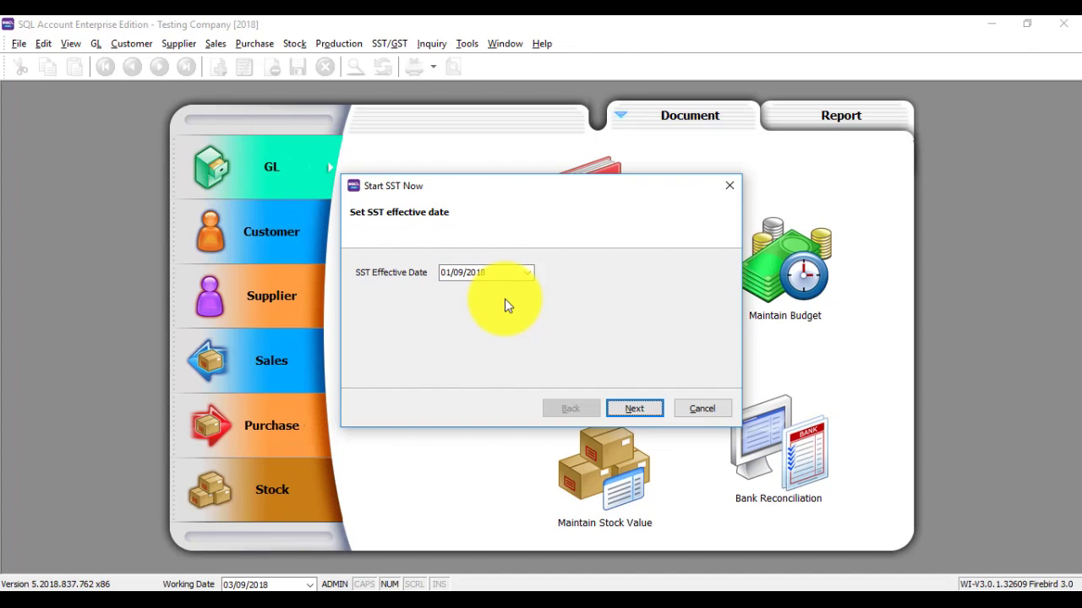
{"action": "left_click", "coordinate": [650, 412]}
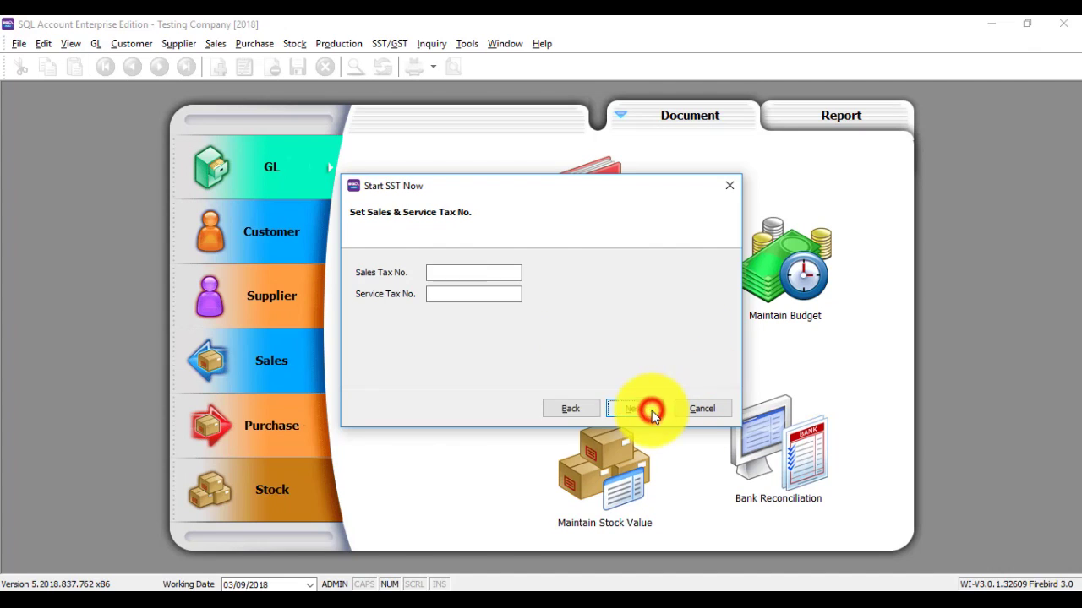
{"action": "left_click", "coordinate": [451, 272]}
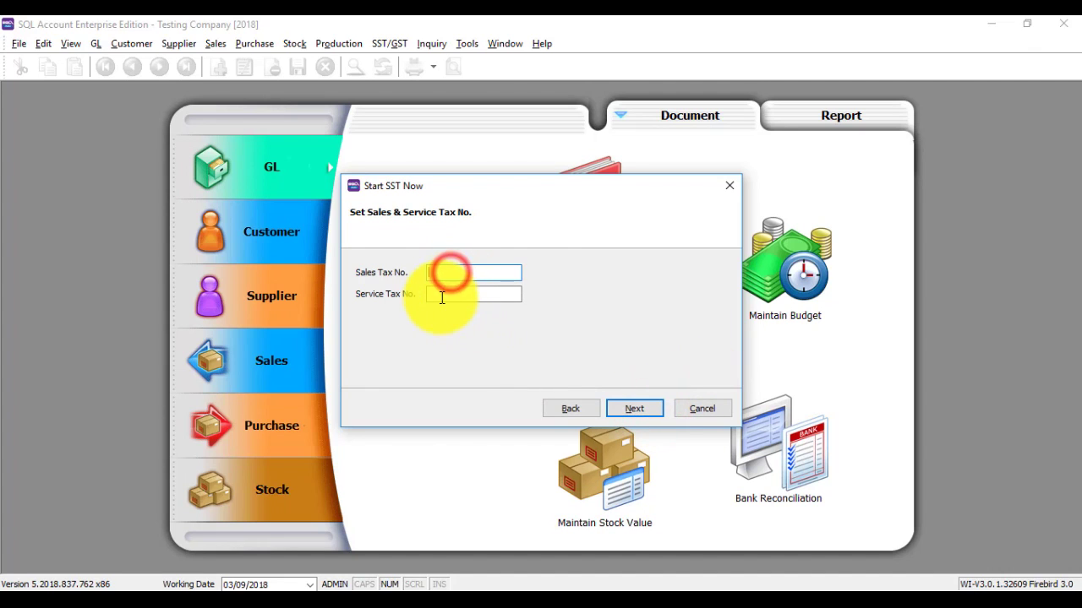
{"action": "left_click", "coordinate": [441, 294]}
{"action": "type", "text": "24242442"}
{"action": "left_click", "coordinate": [633, 410]}
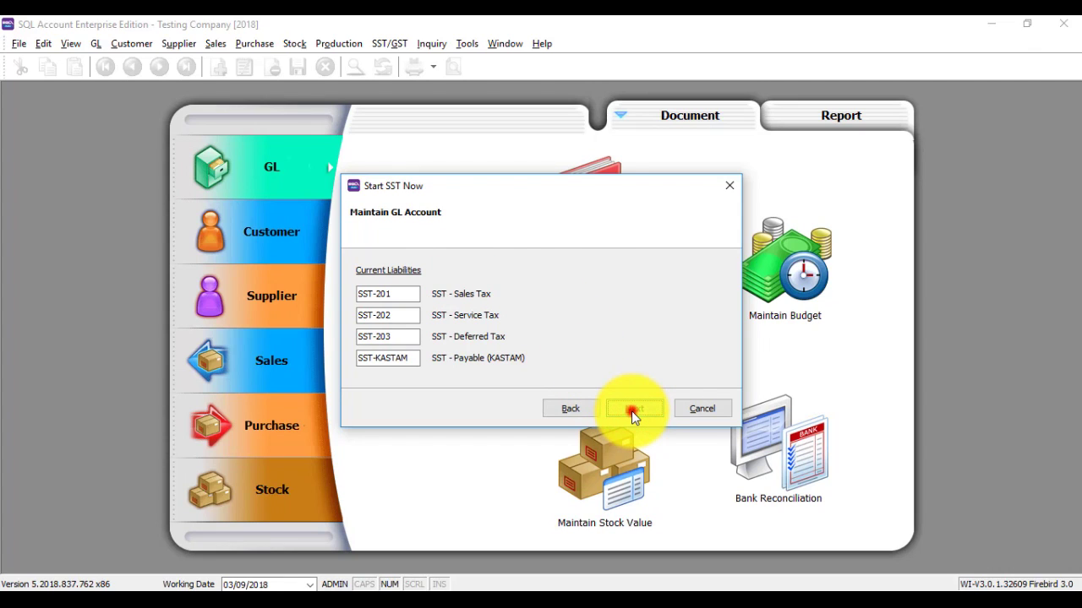
{"action": "left_click", "coordinate": [631, 410]}
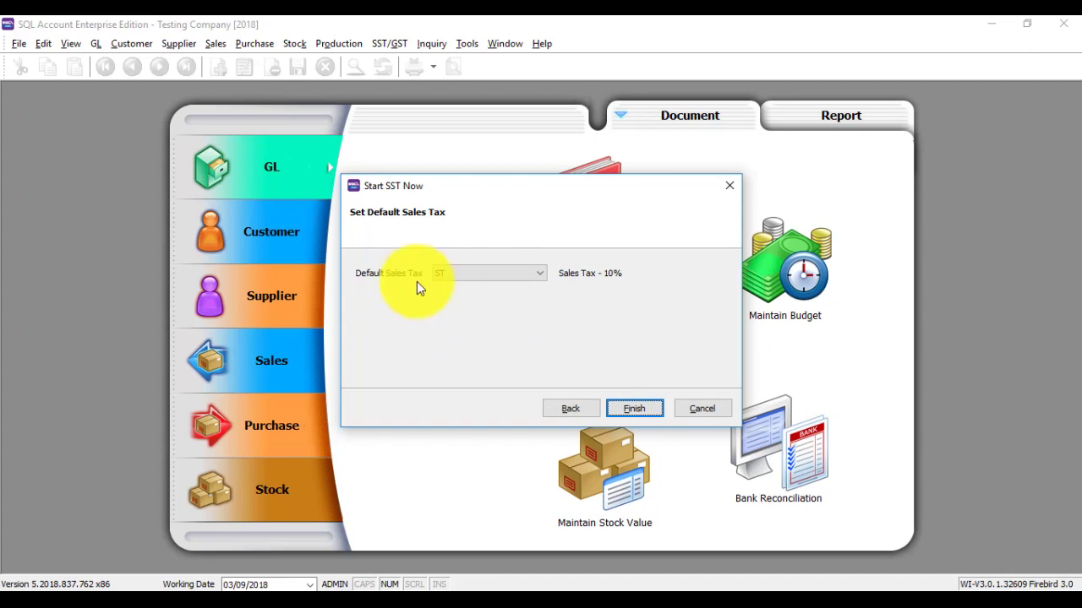
Step: Set SV (Service Tax 6%) as default sales tax and finish the wizard
{"action": "left_click", "coordinate": [505, 274]}
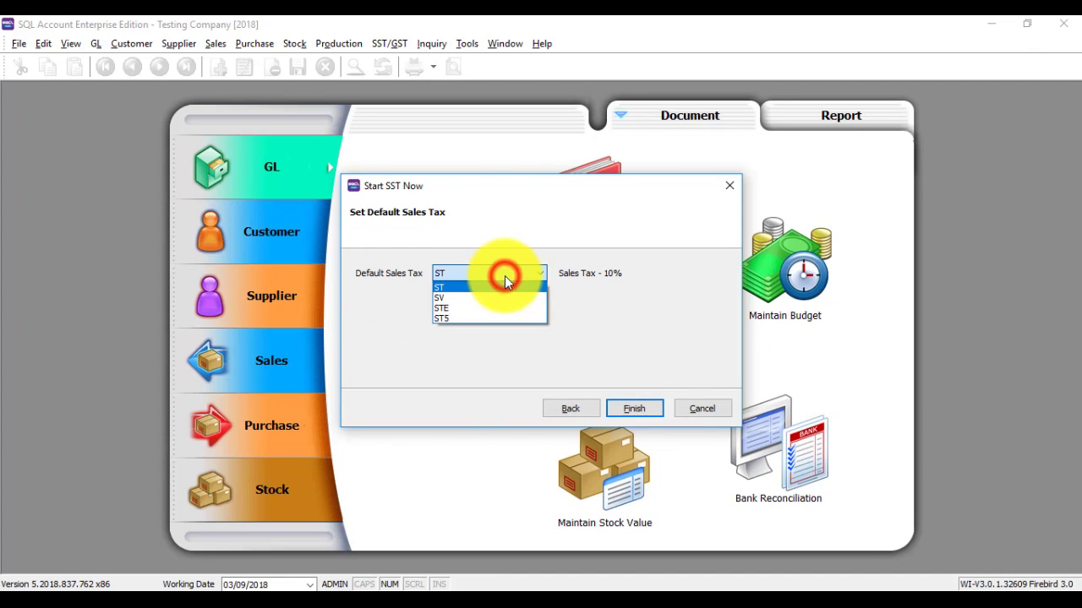
{"action": "left_click", "coordinate": [473, 299]}
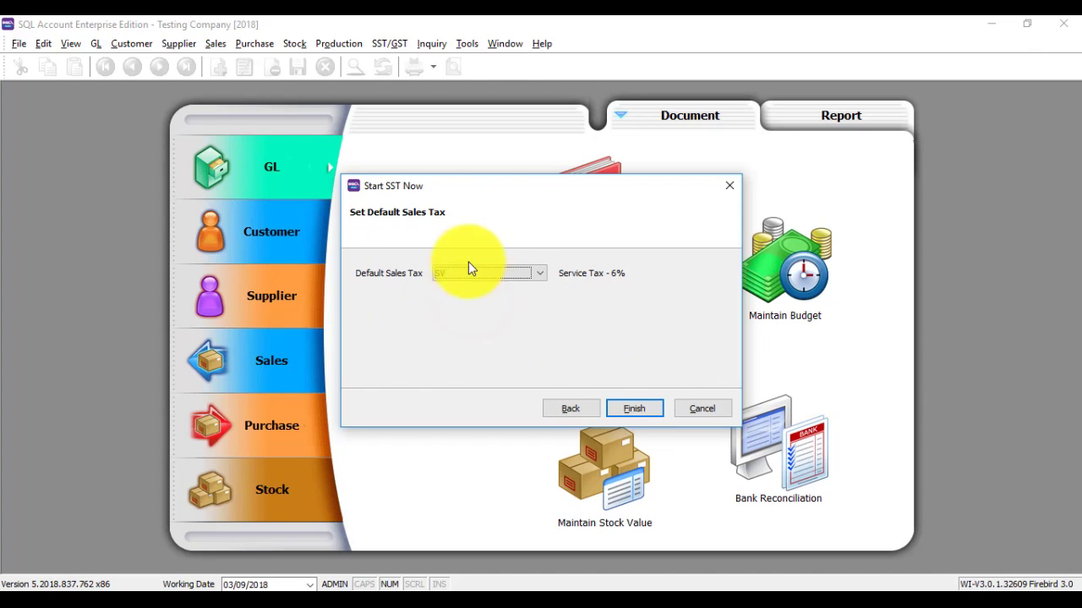
{"action": "left_click", "coordinate": [562, 323]}
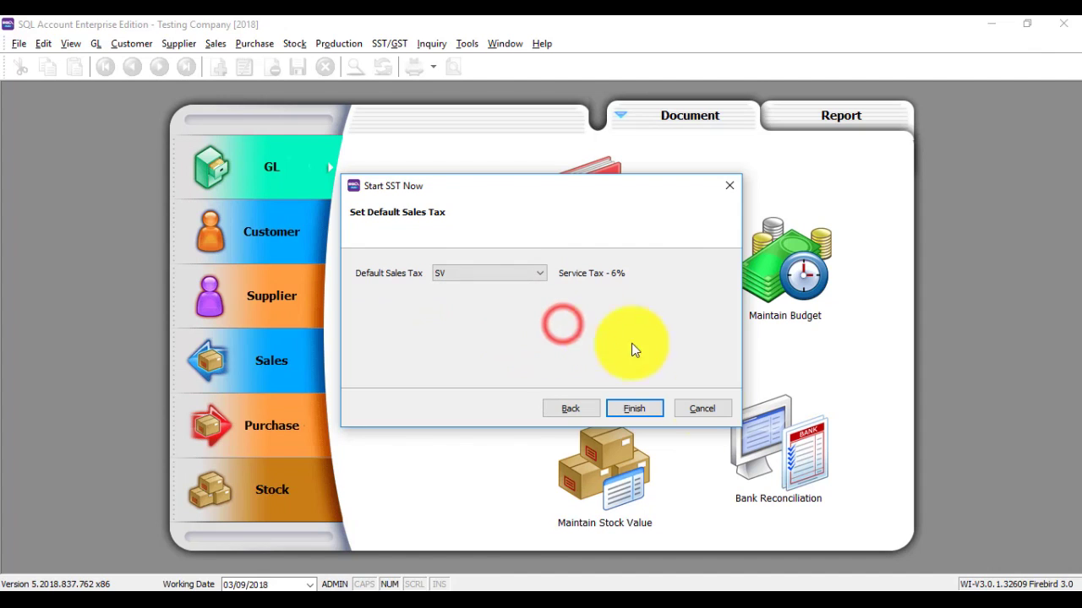
{"action": "left_click", "coordinate": [634, 408]}
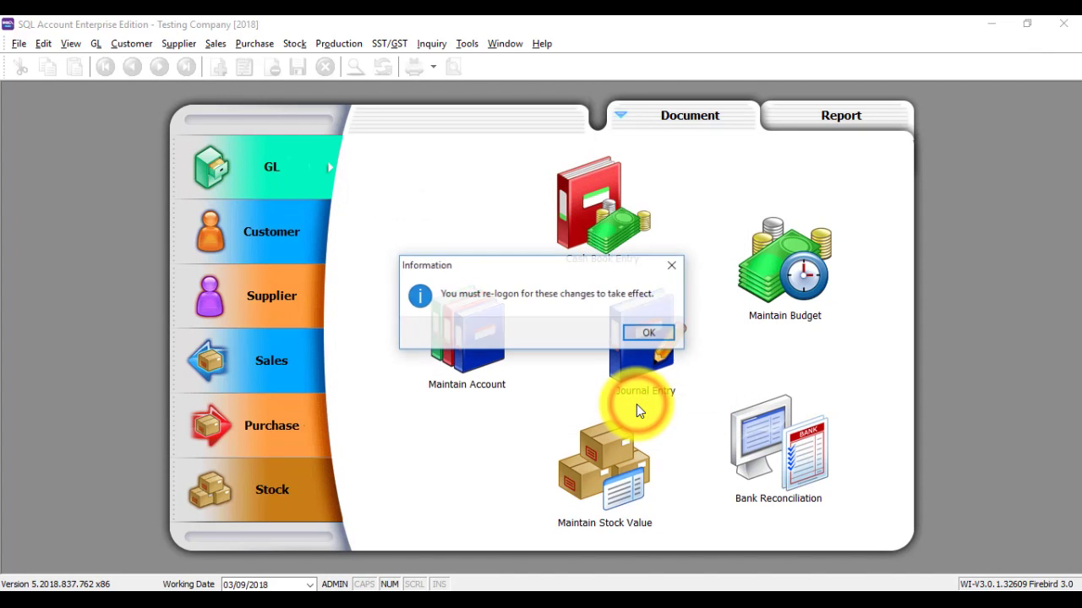
{"action": "left_click", "coordinate": [642, 333]}
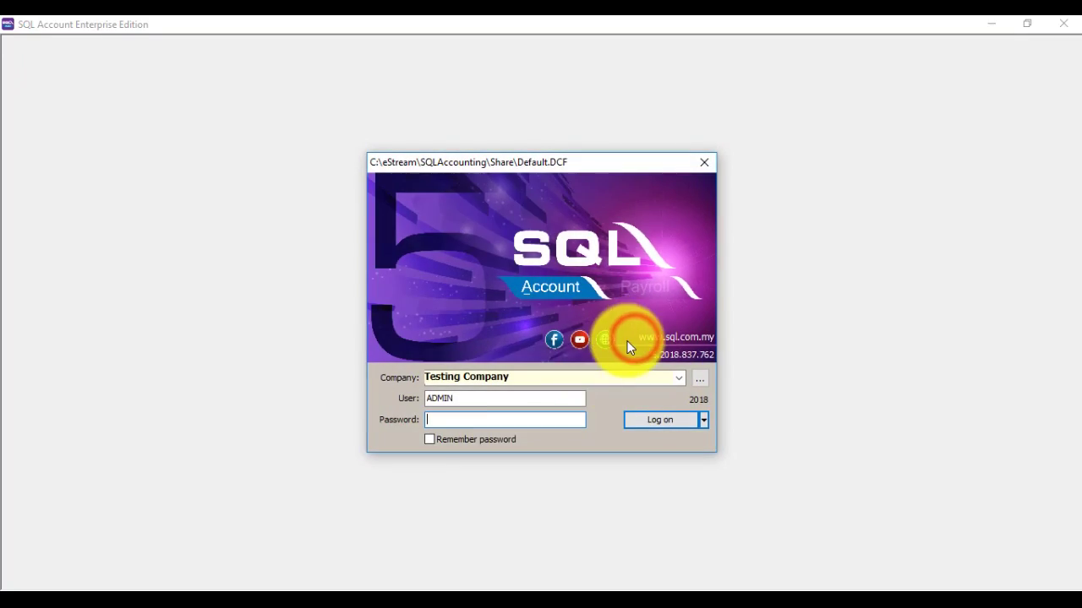
Step: Log back on with the admin credentials and reopen the Company Profile
{"action": "type", "text": "ADMIN"}
{"action": "key", "text": "Return"}
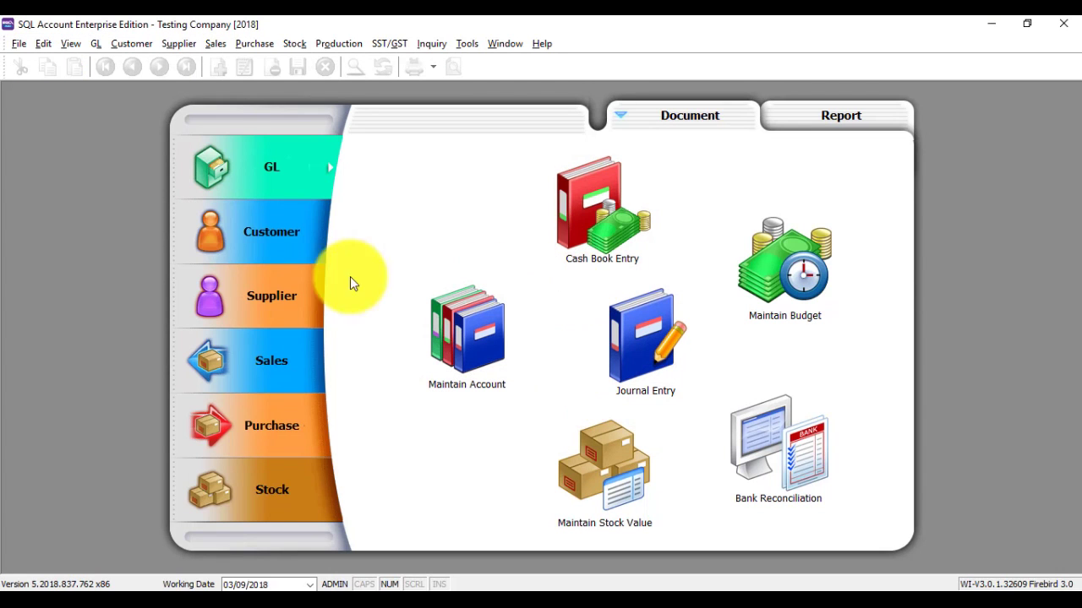
{"action": "left_click", "coordinate": [19, 43]}
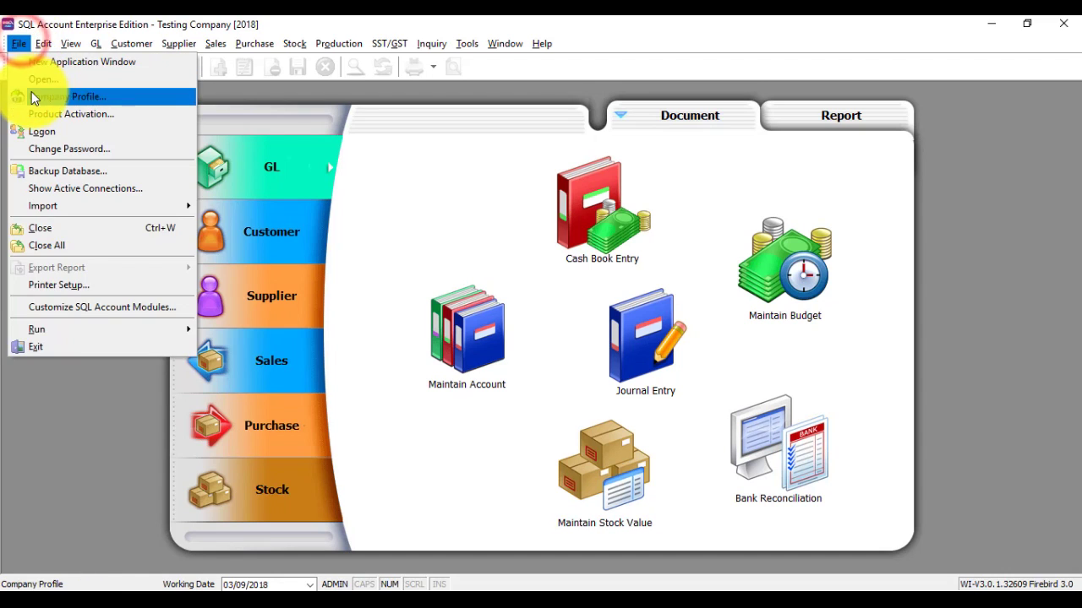
{"action": "left_click", "coordinate": [31, 91]}
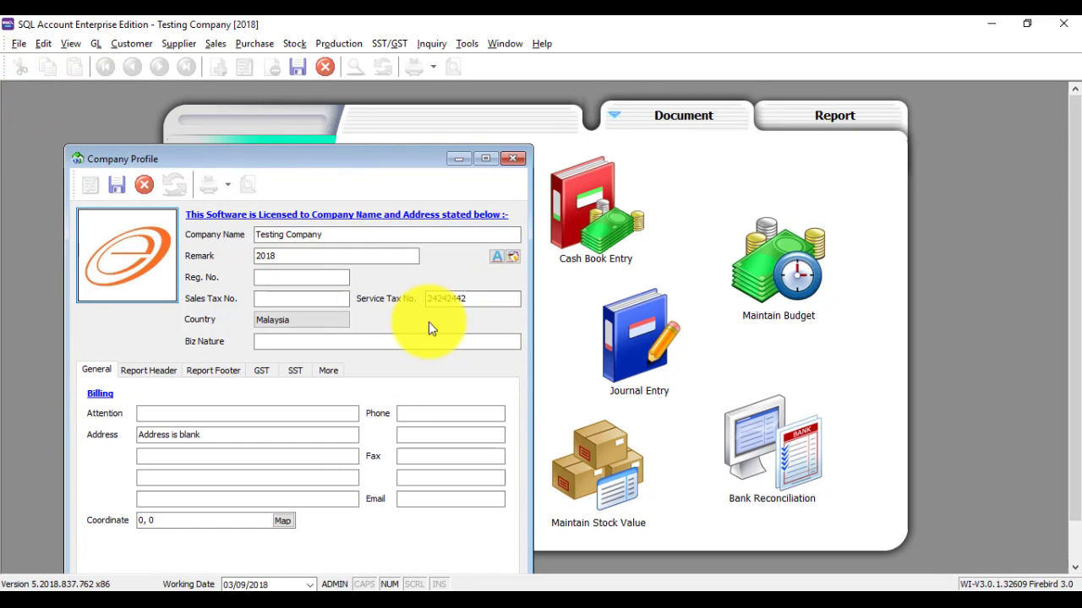
Step: Copy the service tax number into the report header's Service Tax ID, then save and close
{"action": "left_click", "coordinate": [427, 298]}
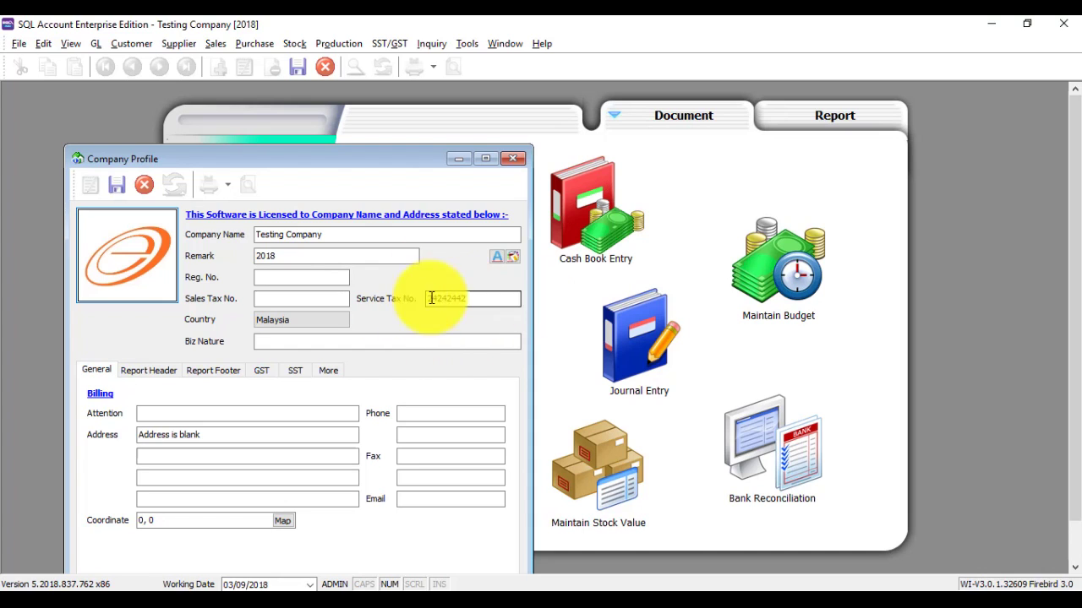
{"action": "double_click", "coordinate": [495, 298]}
{"action": "key", "text": "ctrl+c"}
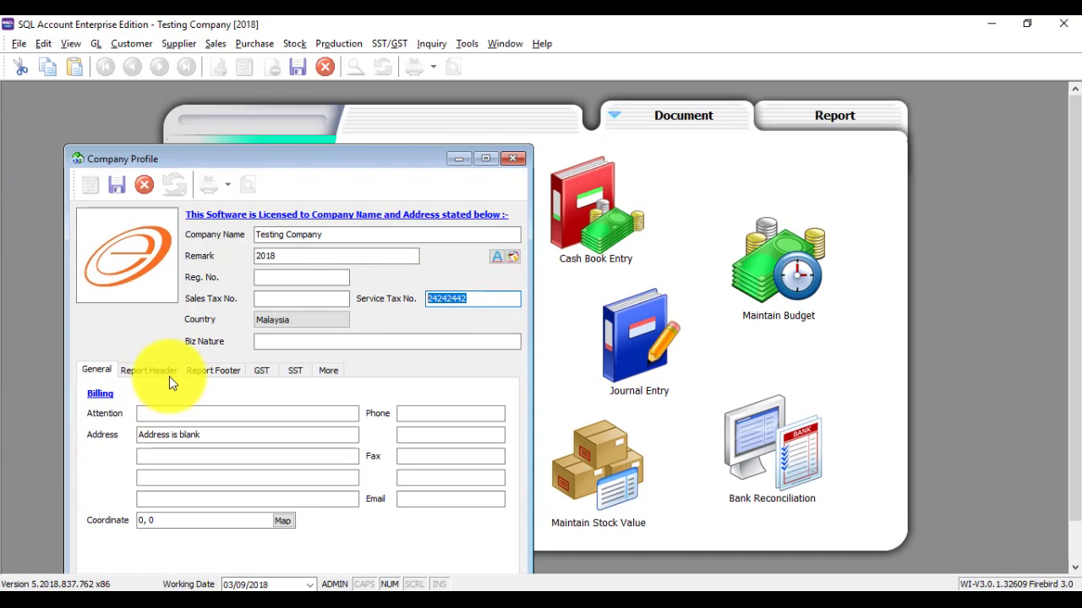
{"action": "left_click", "coordinate": [157, 371]}
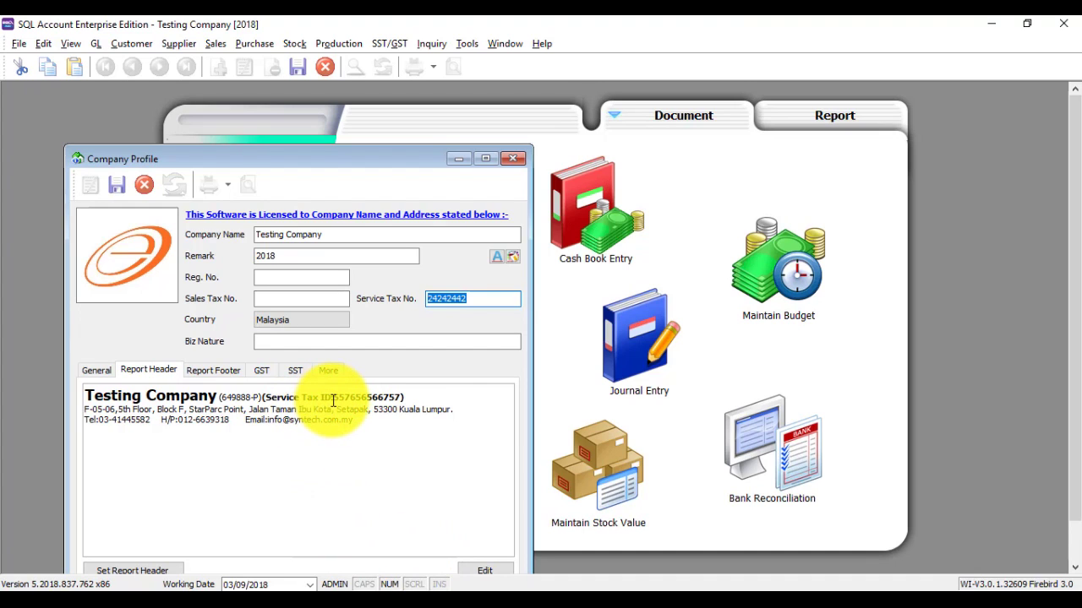
{"action": "left_click_drag", "start_coordinate": [333, 399], "coordinate": [395, 399]}
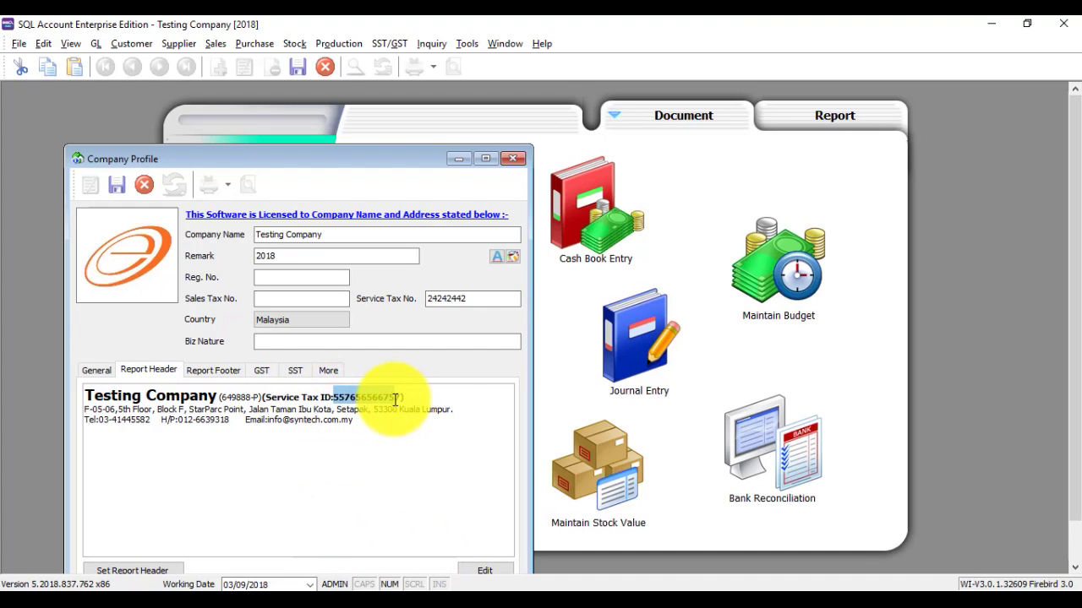
{"action": "key", "text": "ctrl+v"}
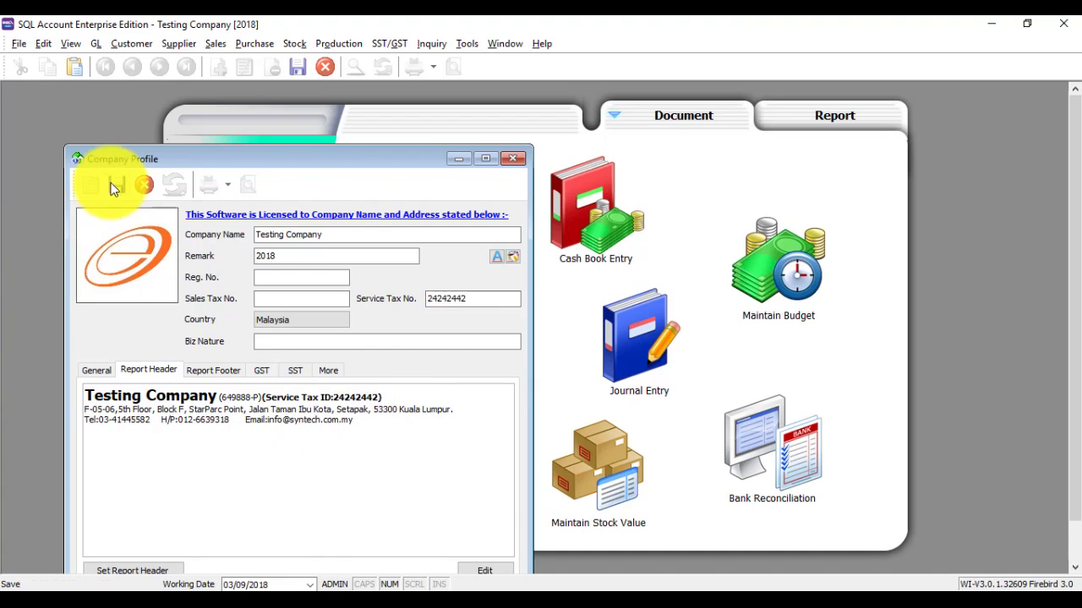
{"action": "left_click", "coordinate": [115, 187]}
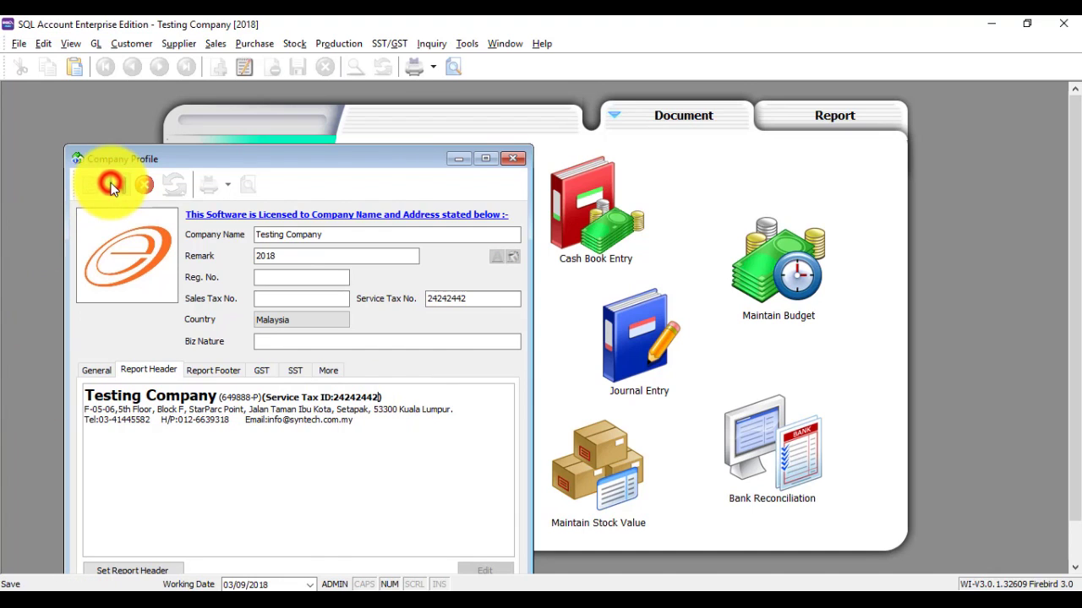
{"action": "left_click", "coordinate": [512, 158]}
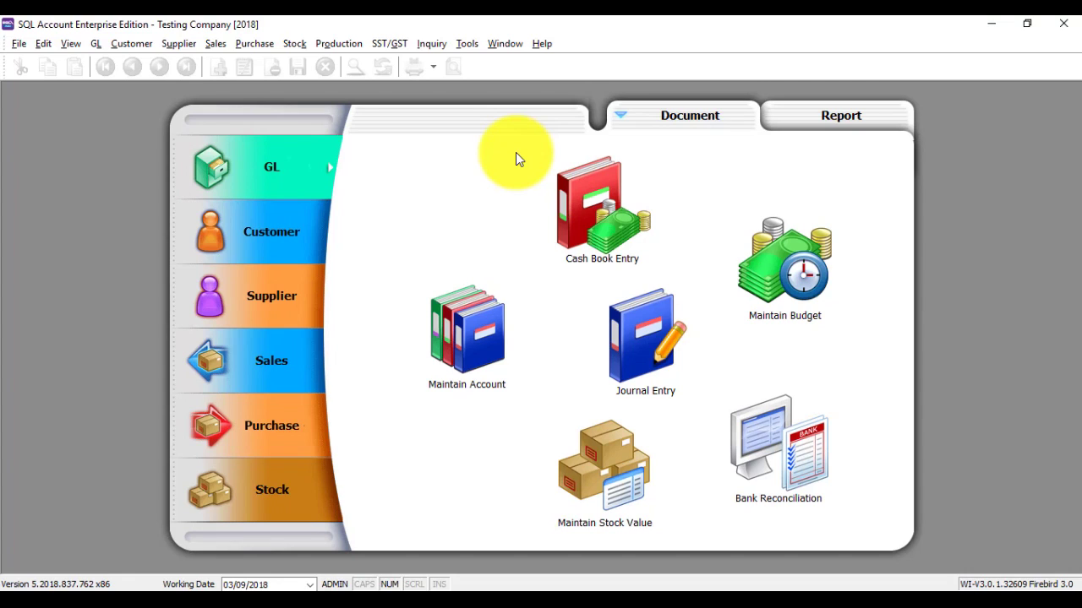
Step: Open invoice IV-00099 from Sales > Invoice and preview it in 01-Tax-Invoice format
{"action": "left_click", "coordinate": [284, 361]}
{"action": "left_click", "coordinate": [642, 380]}
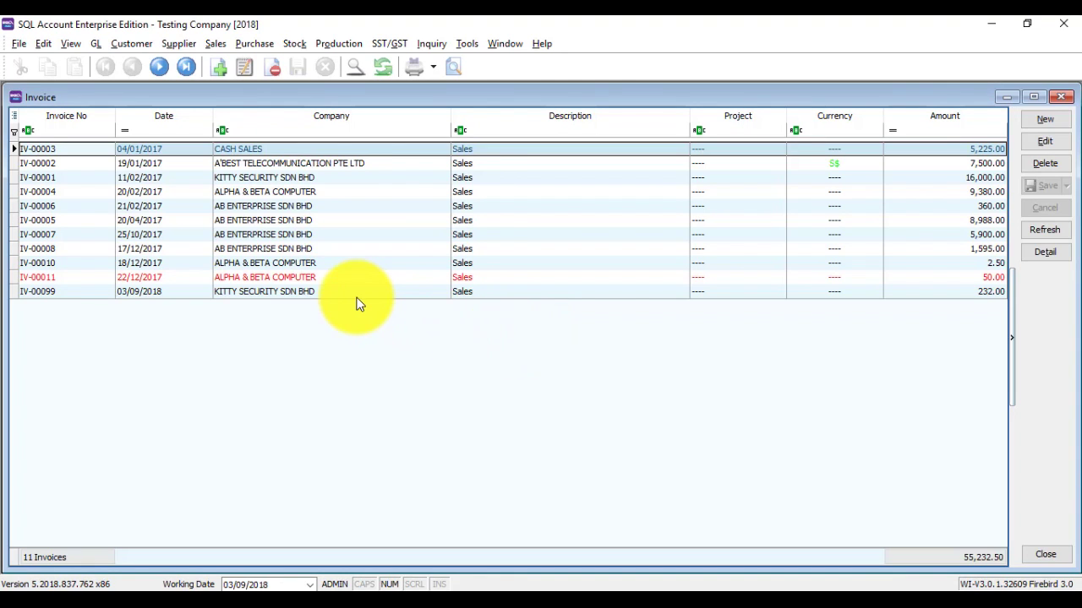
{"action": "double_click", "coordinate": [355, 292]}
{"action": "left_click", "coordinate": [453, 67]}
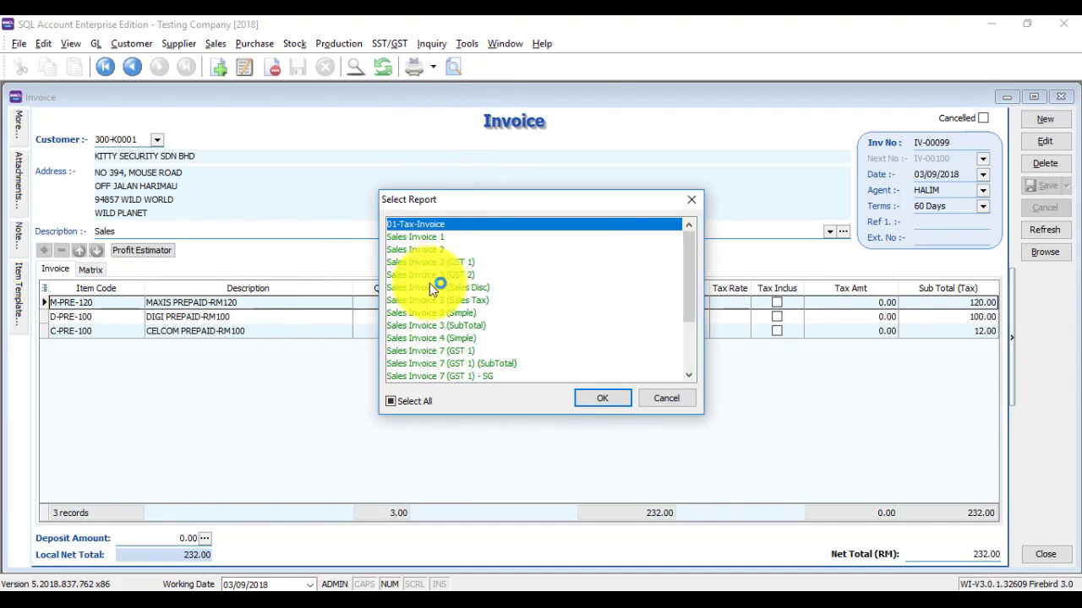
{"action": "left_click", "coordinate": [443, 262]}
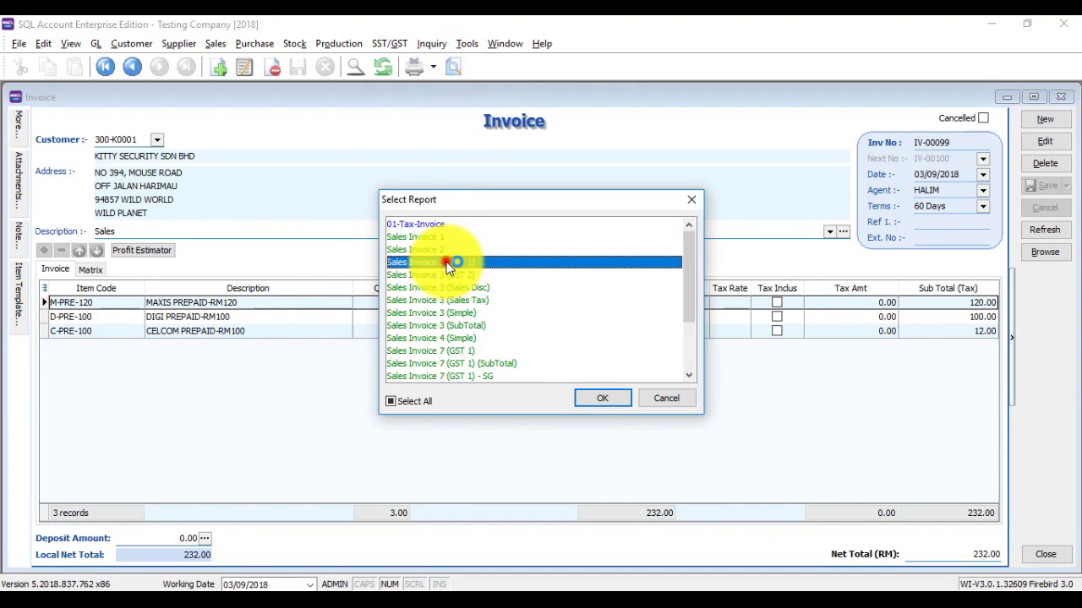
{"action": "left_click", "coordinate": [423, 225]}
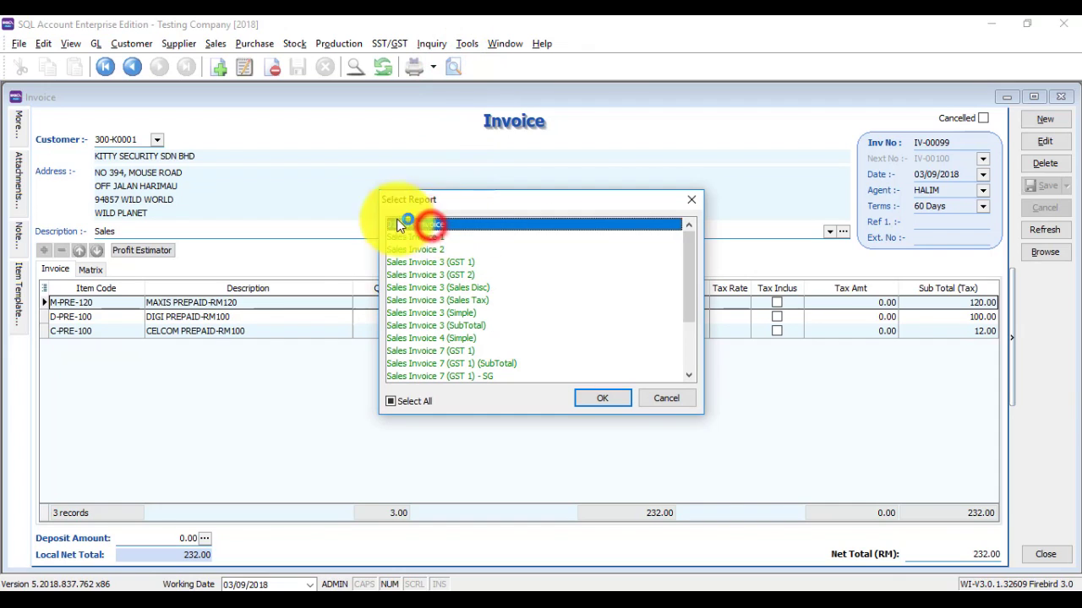
{"action": "left_click", "coordinate": [600, 400]}
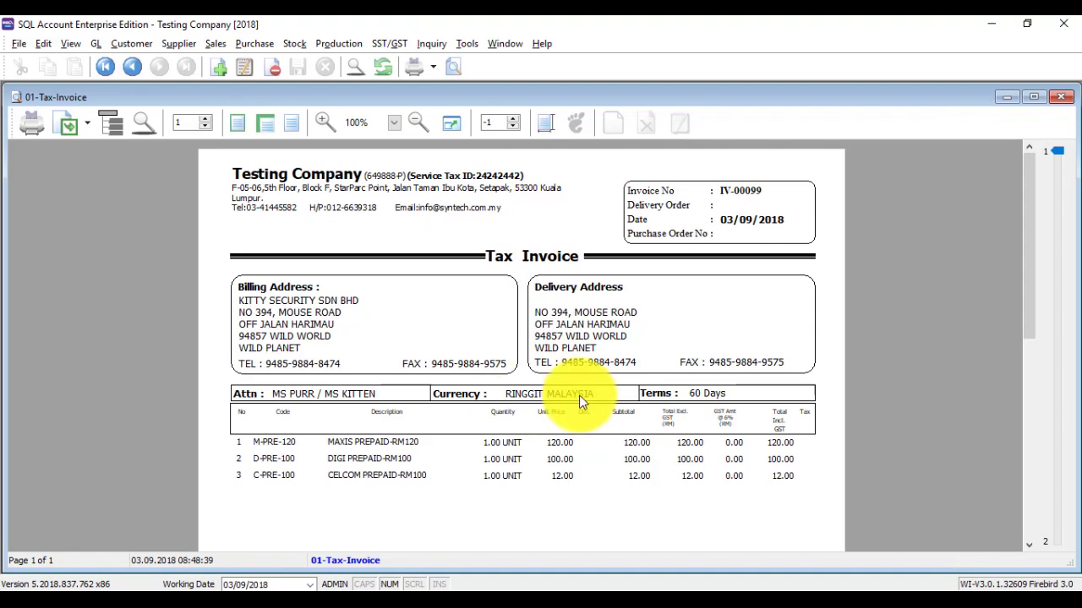
{"action": "scroll", "coordinate": [756, 429], "scroll_direction": "down", "scroll_amount": 10}
{"action": "scroll", "coordinate": [755, 429], "scroll_direction": "up", "scroll_amount": 5}
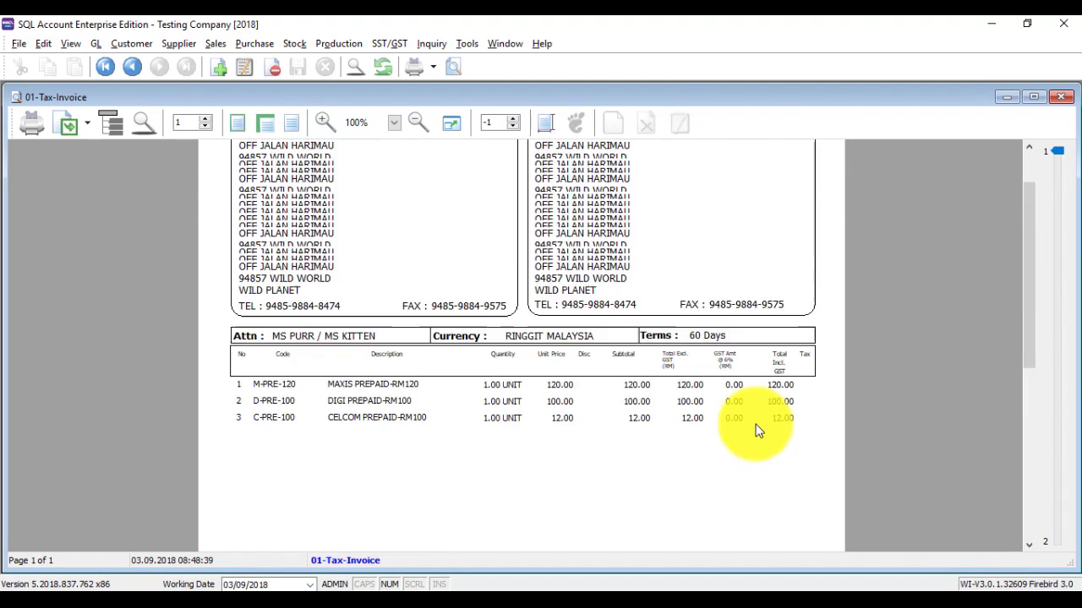
Step: Open the 01-Tax-Invoice layout in ReportBuilder and change the title from Tax Invoice to Invoice
{"action": "left_click", "coordinate": [356, 562]}
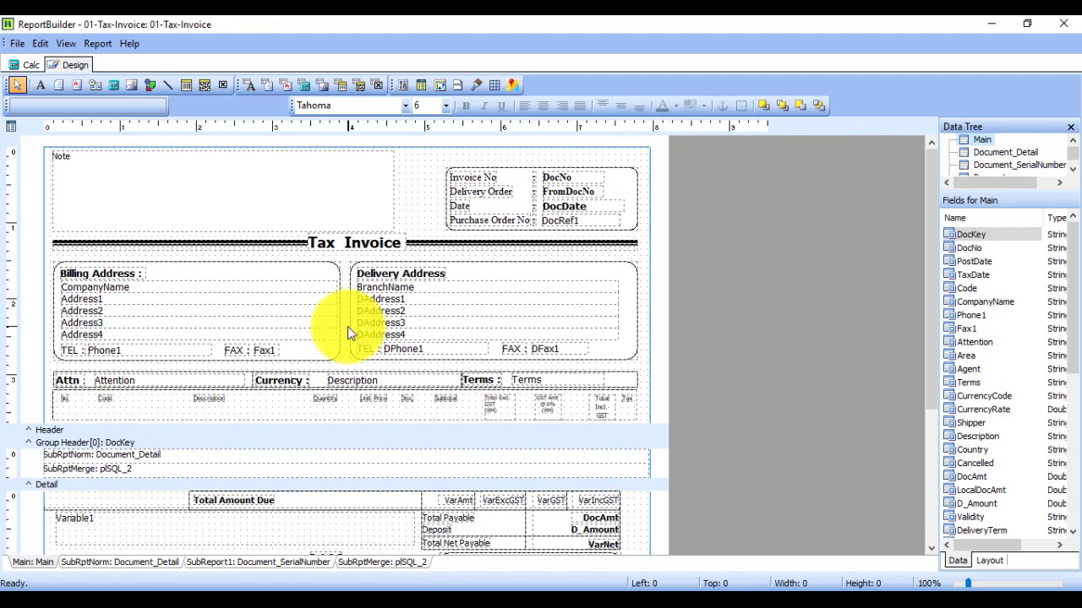
{"action": "left_click", "coordinate": [331, 253]}
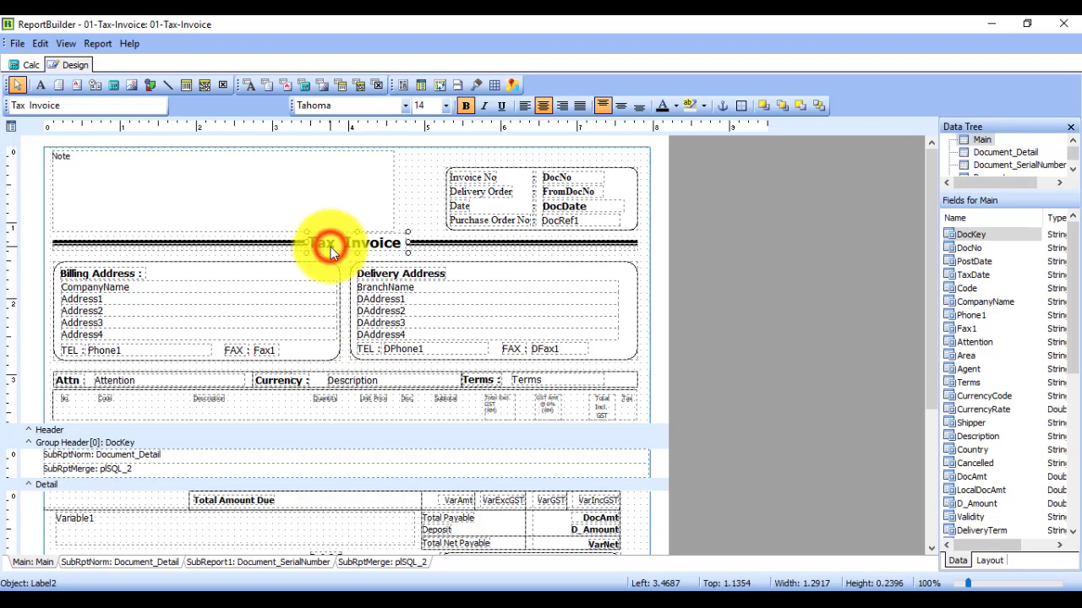
{"action": "left_click", "coordinate": [30, 107]}
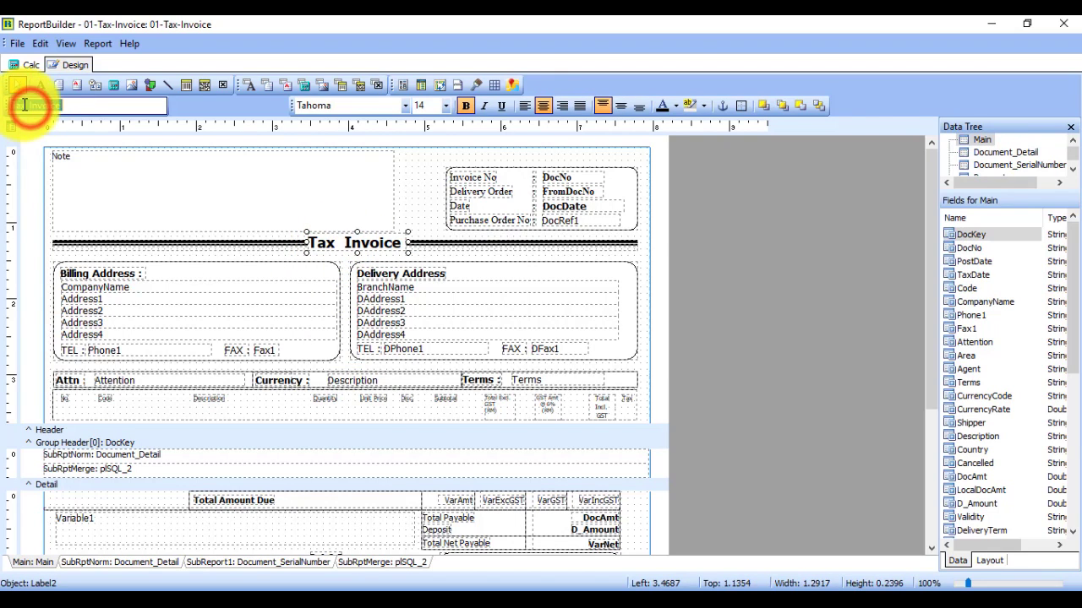
{"action": "left_click", "coordinate": [30, 105]}
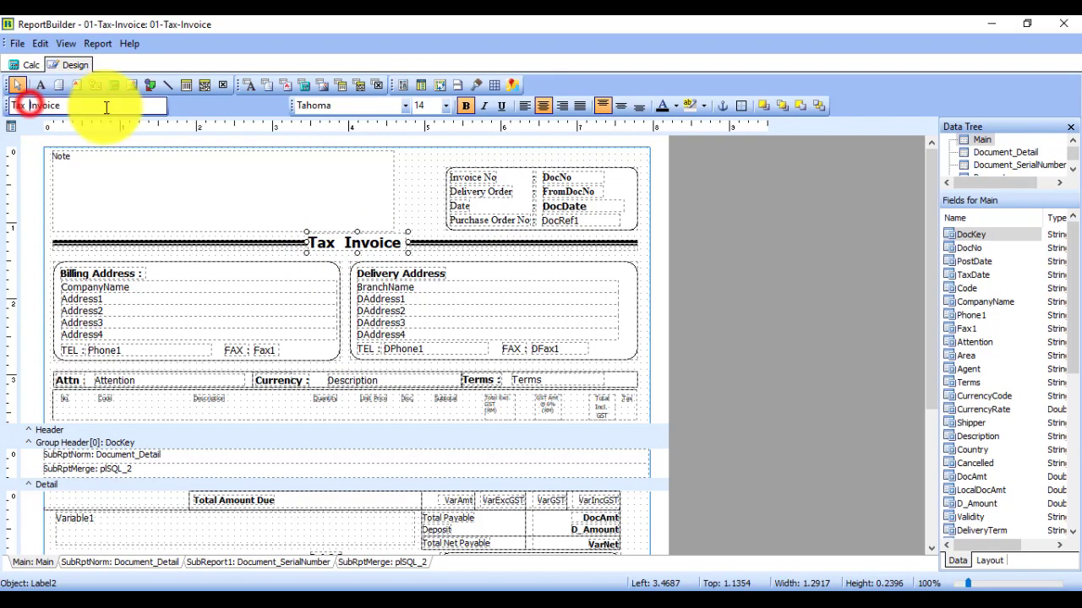
{"action": "key", "text": "BackSpace"}
{"action": "key", "text": "BackSpace"}
{"action": "key", "text": "BackSpace"}
{"action": "key", "text": "BackSpace"}
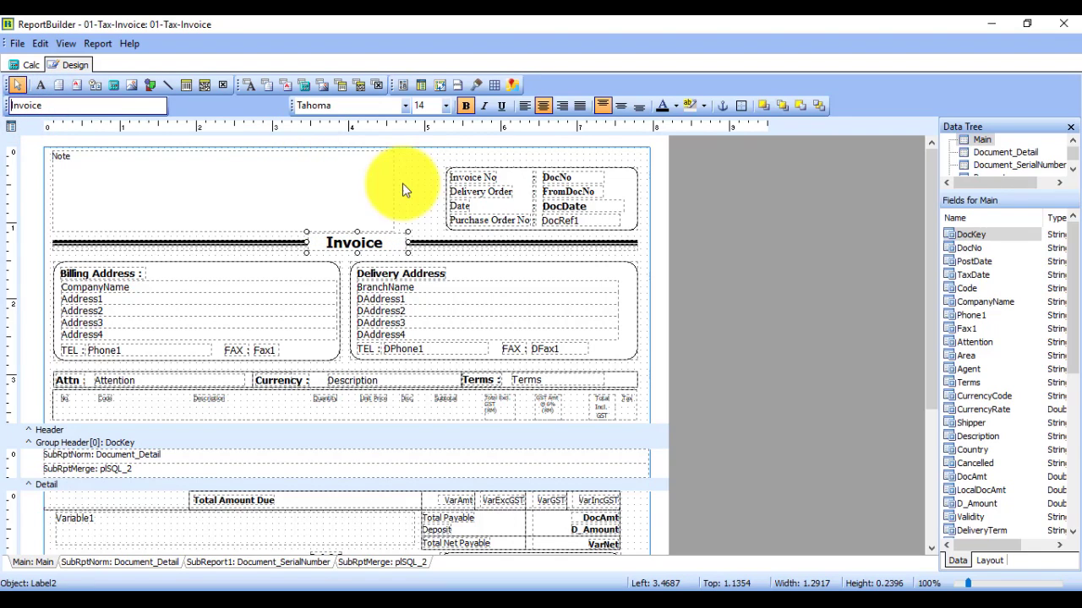
Step: Shift the column-header rectangle up onto the Attn row and begin editing Total Excl. GST
{"action": "left_click", "coordinate": [501, 416]}
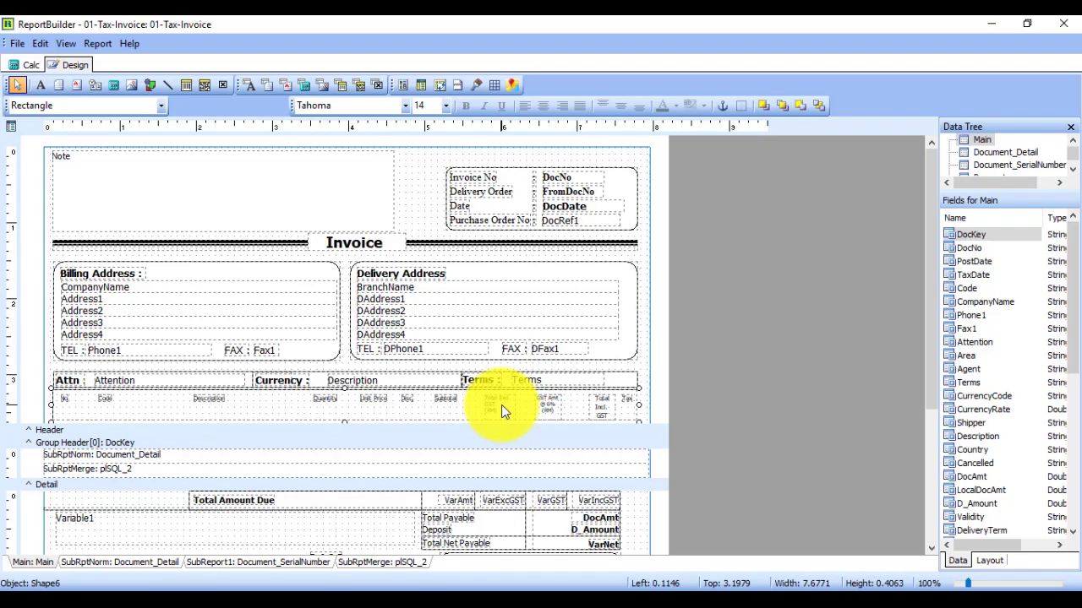
{"action": "left_click", "coordinate": [499, 403]}
{"action": "left_click", "coordinate": [496, 406]}
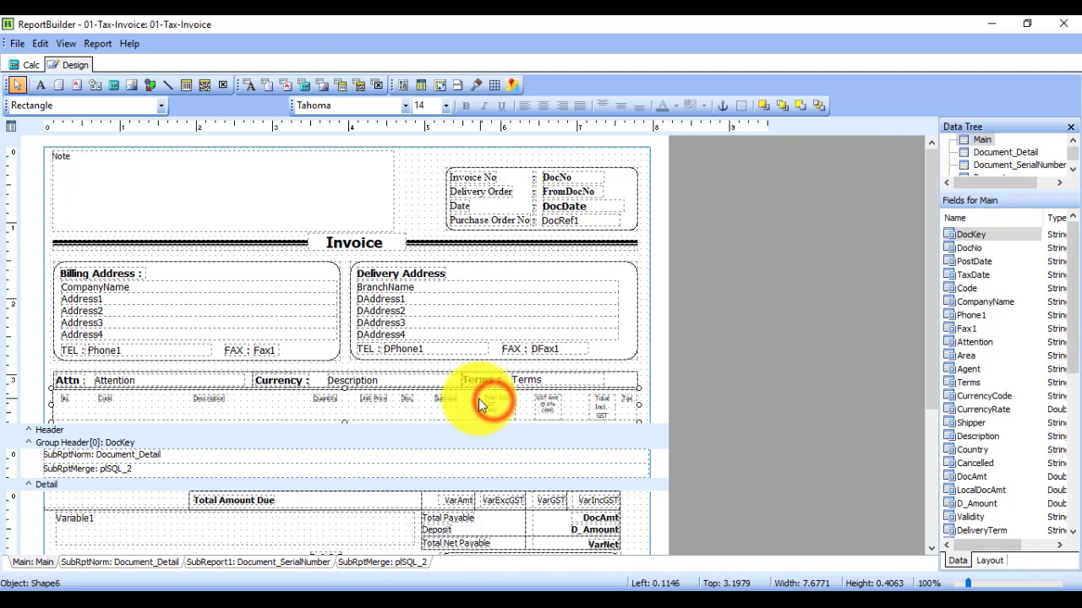
{"action": "left_click", "coordinate": [475, 398]}
{"action": "left_click_drag", "start_coordinate": [480, 375], "coordinate": [482, 367]}
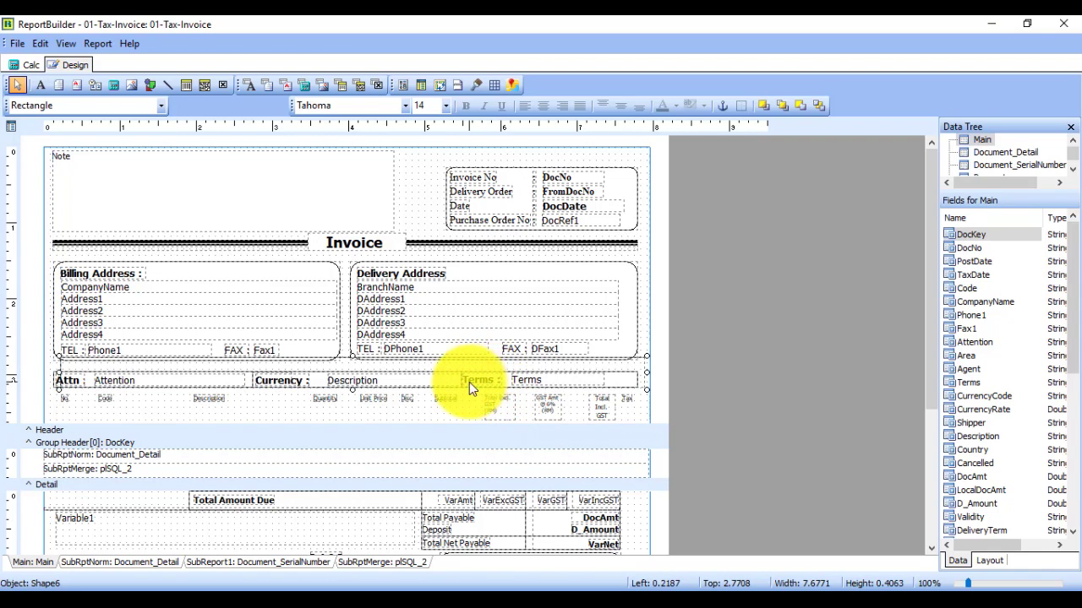
{"action": "left_click", "coordinate": [637, 365]}
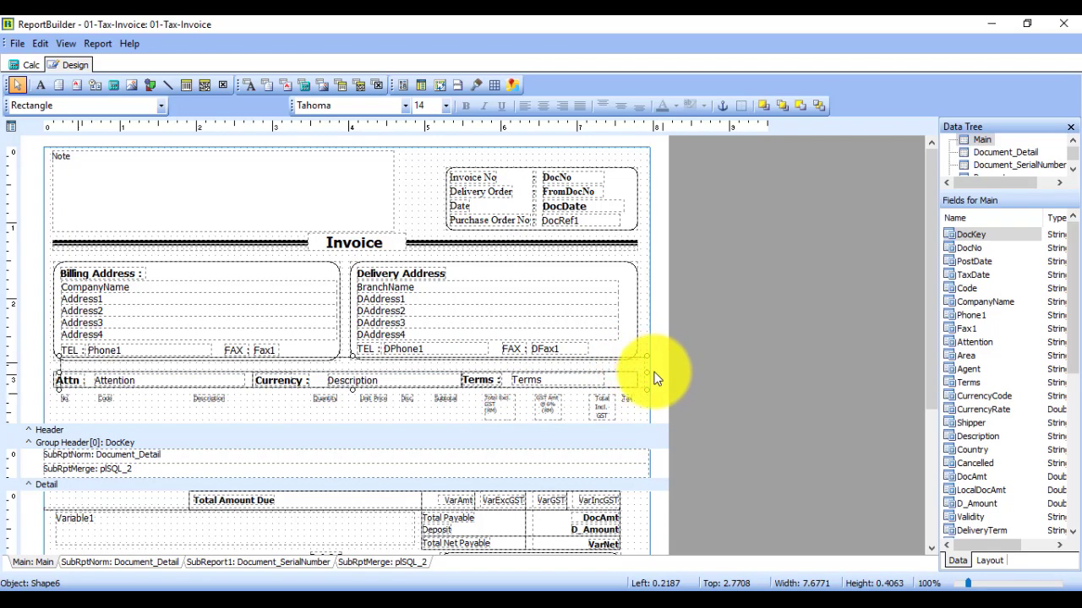
{"action": "left_click", "coordinate": [502, 411]}
{"action": "left_click", "coordinate": [499, 407]}
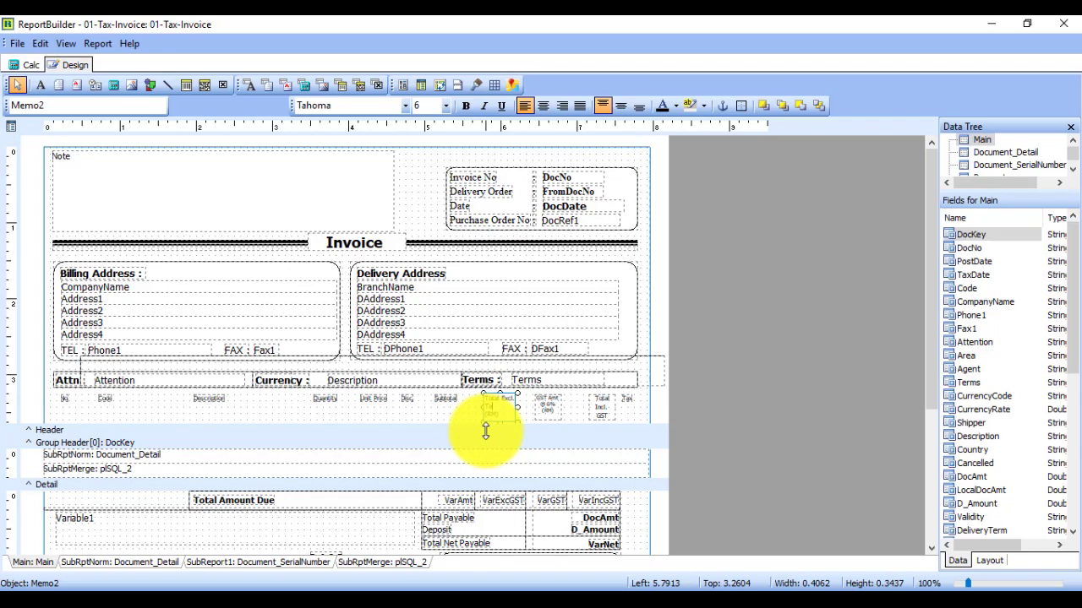
Step: Rename the GST column headings to Tax Amt @ 6% (RM) and Total Incl. Tax
{"action": "left_click", "coordinate": [545, 405]}
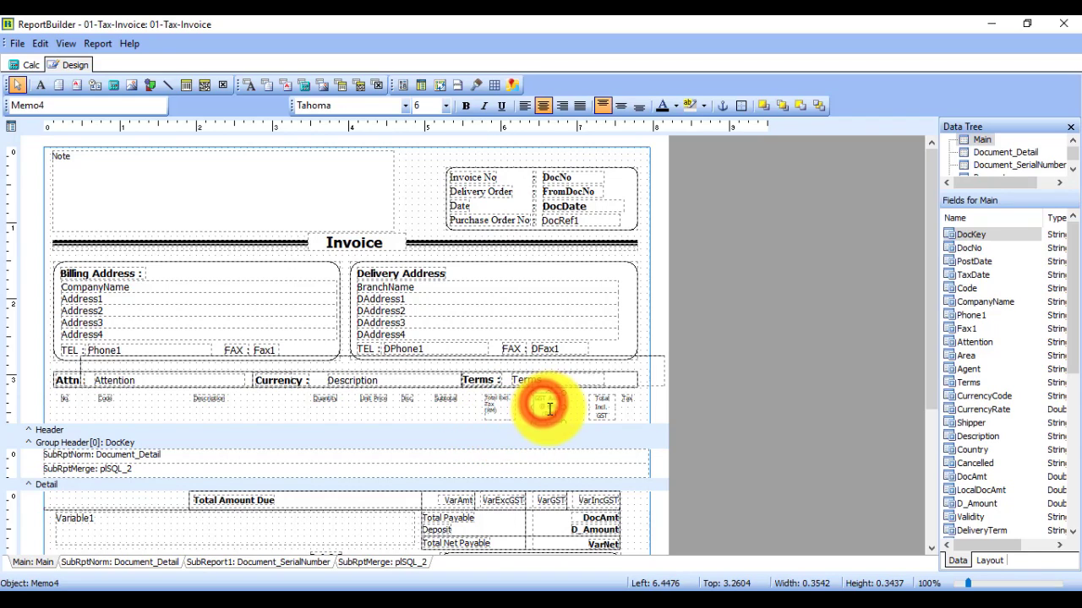
{"action": "left_click", "coordinate": [549, 401]}
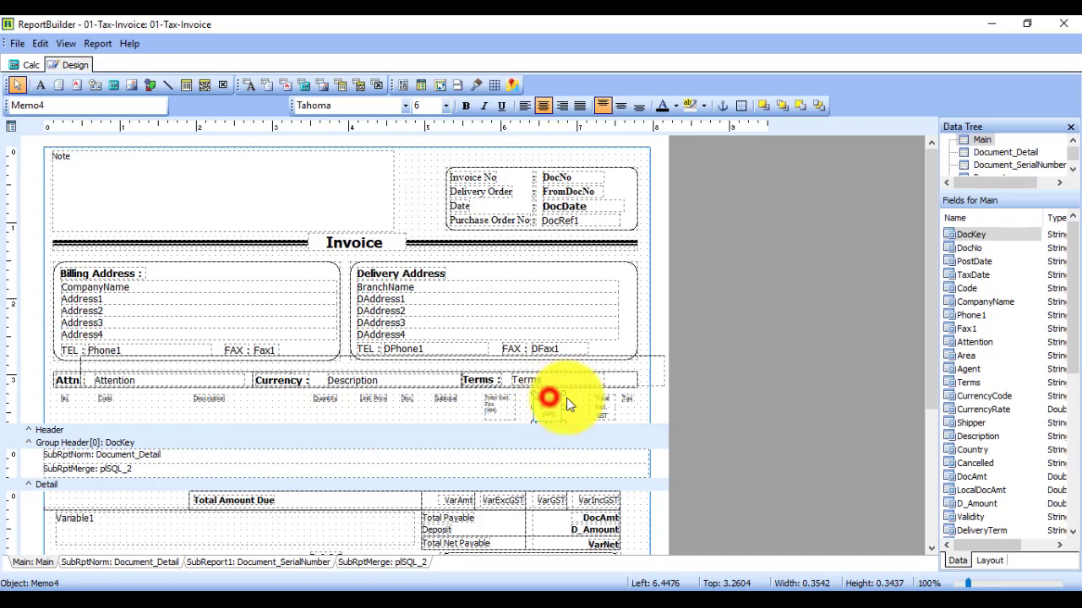
{"action": "key", "text": "BackSpace"}
{"action": "key", "text": "BackSpace"}
{"action": "key", "text": "BackSpace"}
{"action": "key", "text": "BackSpace"}
{"action": "type", "text": "Tax"}
{"action": "left_click", "coordinate": [598, 406]}
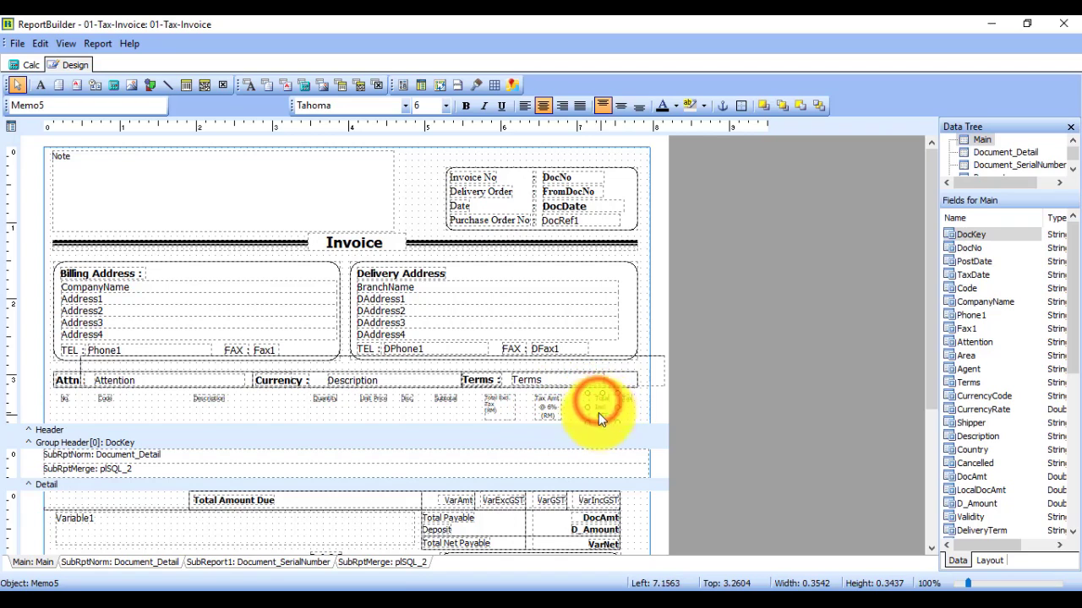
{"action": "left_click", "coordinate": [605, 413]}
{"action": "key", "text": "BackSpace"}
{"action": "key", "text": "BackSpace"}
{"action": "key", "text": "BackSpace"}
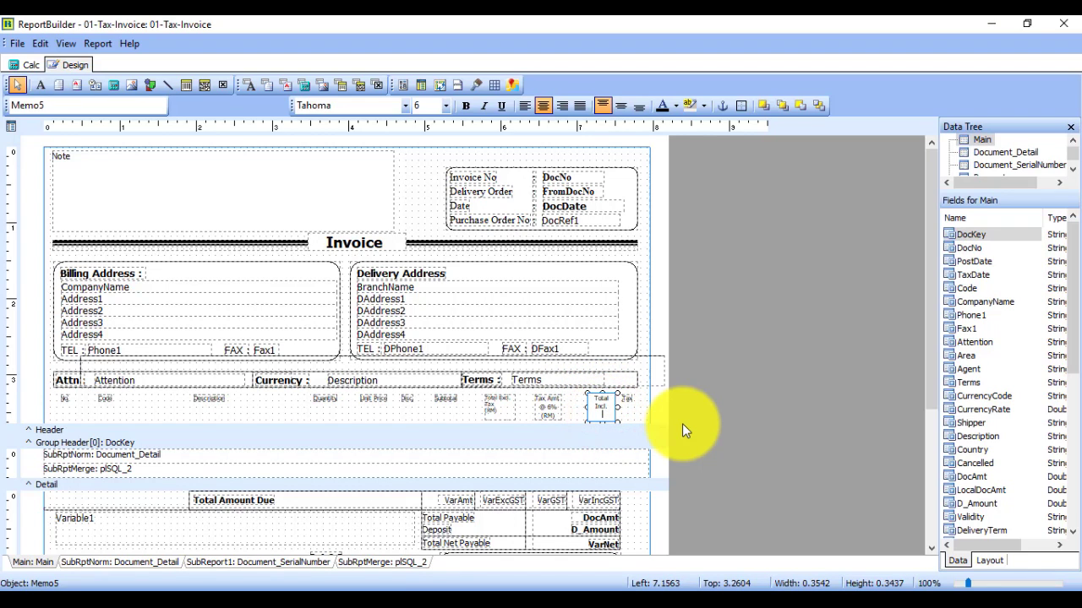
{"action": "type", "text": "Tax"}
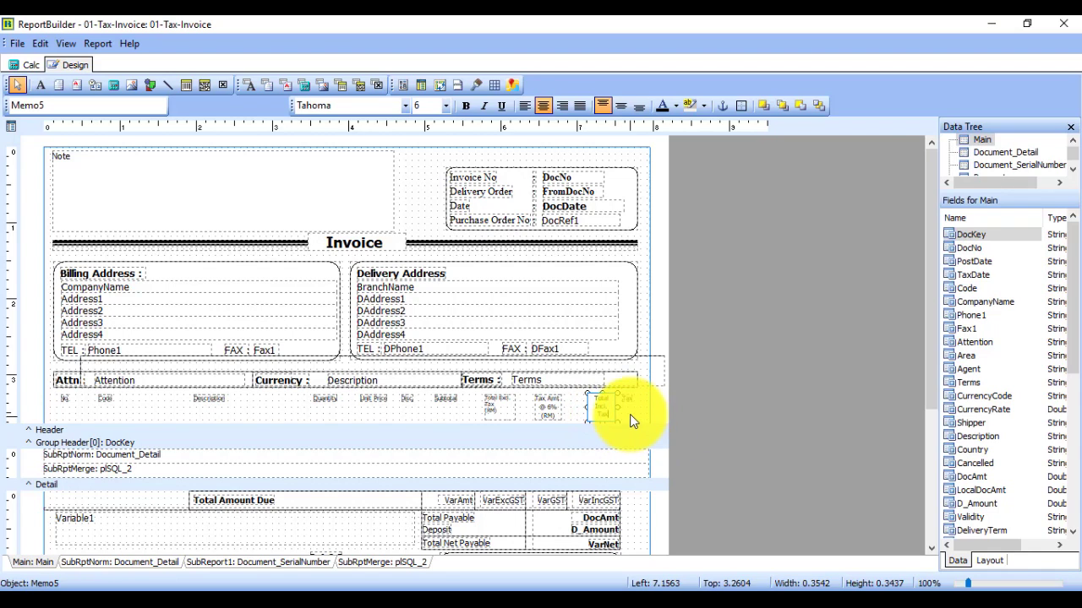
{"action": "left_click", "coordinate": [624, 412]}
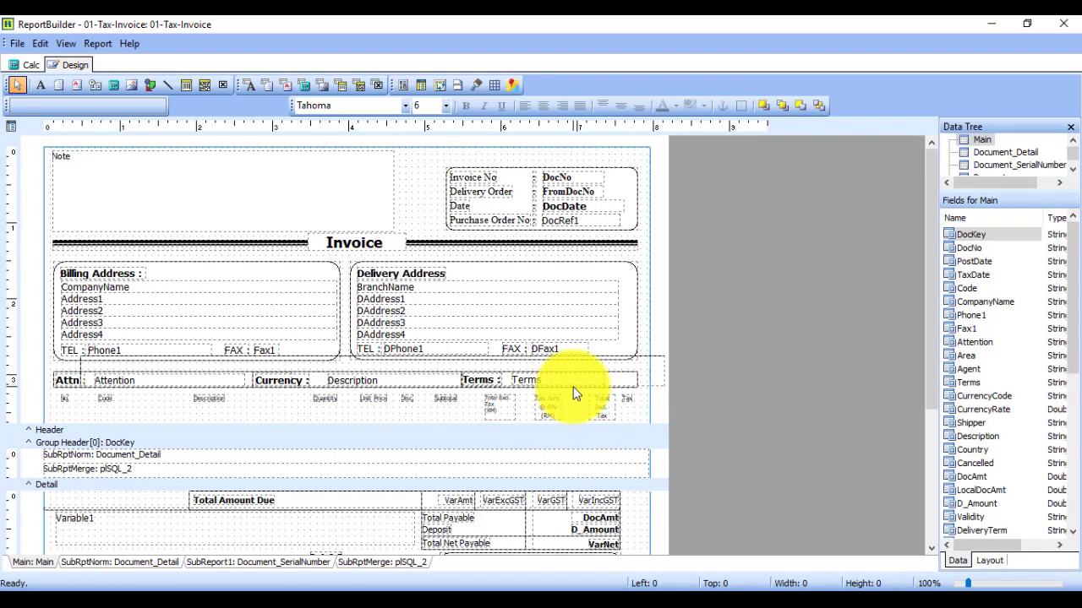
{"action": "scroll", "coordinate": [574, 394], "scroll_direction": "down", "scroll_amount": 2}
{"action": "scroll", "coordinate": [562, 484], "scroll_direction": "down", "scroll_amount": 2}
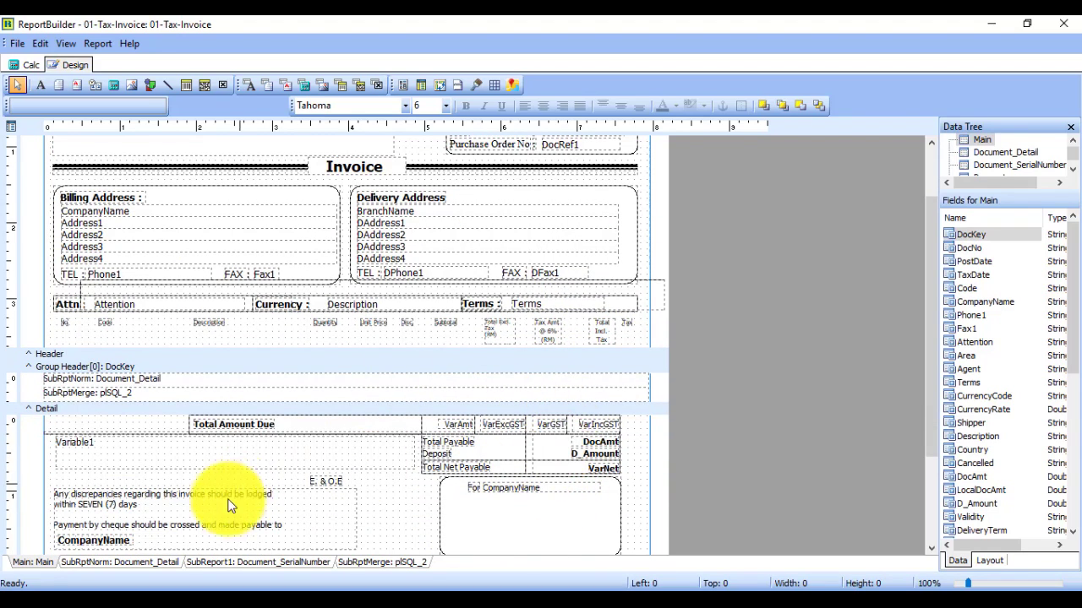
Step: Bind the Document_Detail subreport's last Tax column to the TaxRate field
{"action": "left_click", "coordinate": [128, 563]}
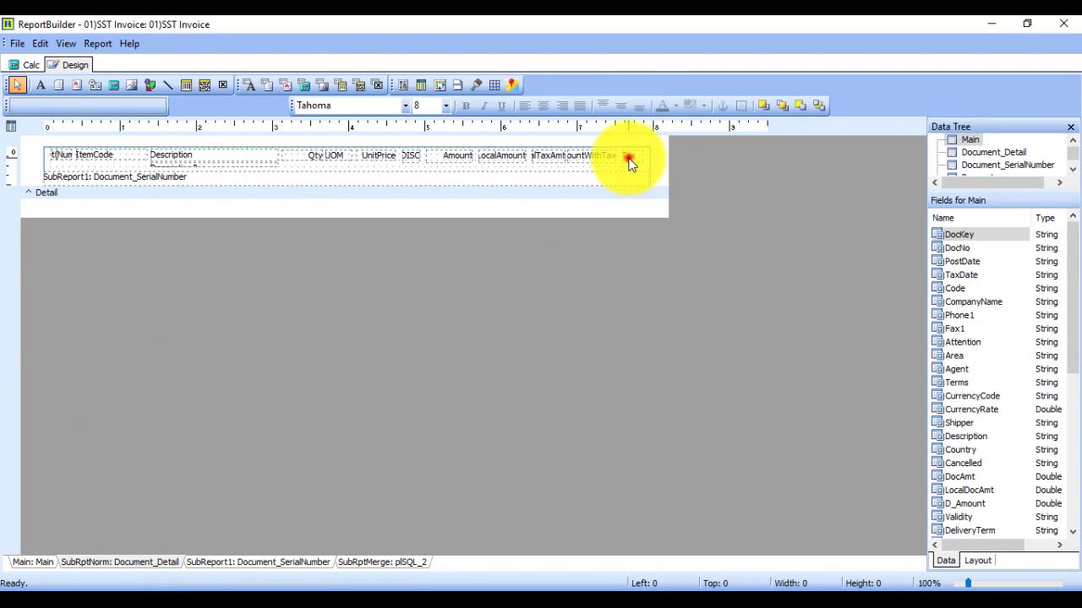
{"action": "left_click", "coordinate": [628, 160]}
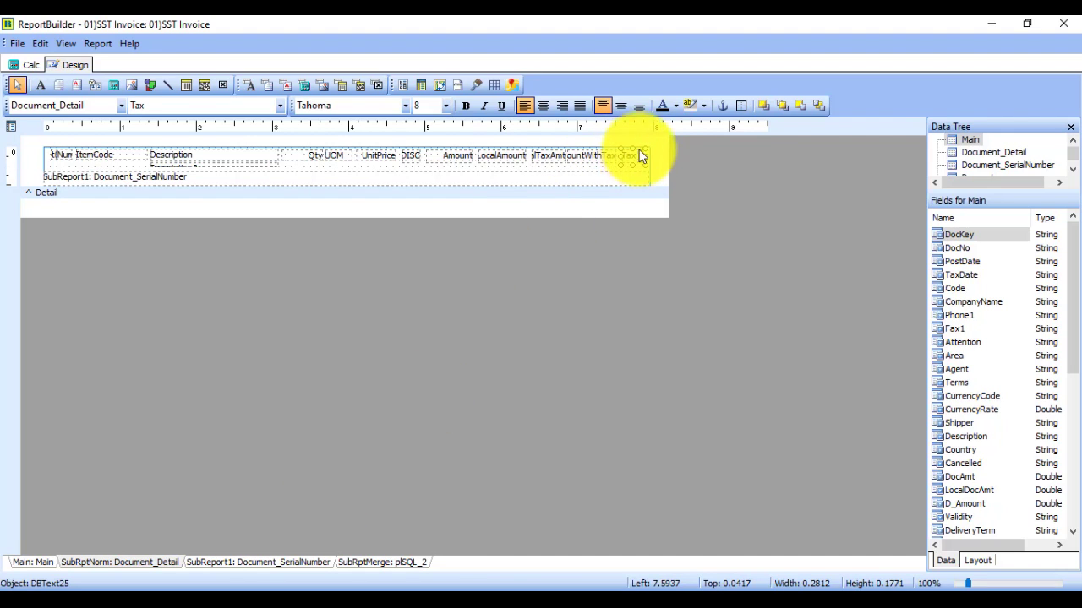
{"action": "left_click", "coordinate": [280, 105]}
{"action": "left_click", "coordinate": [282, 242]}
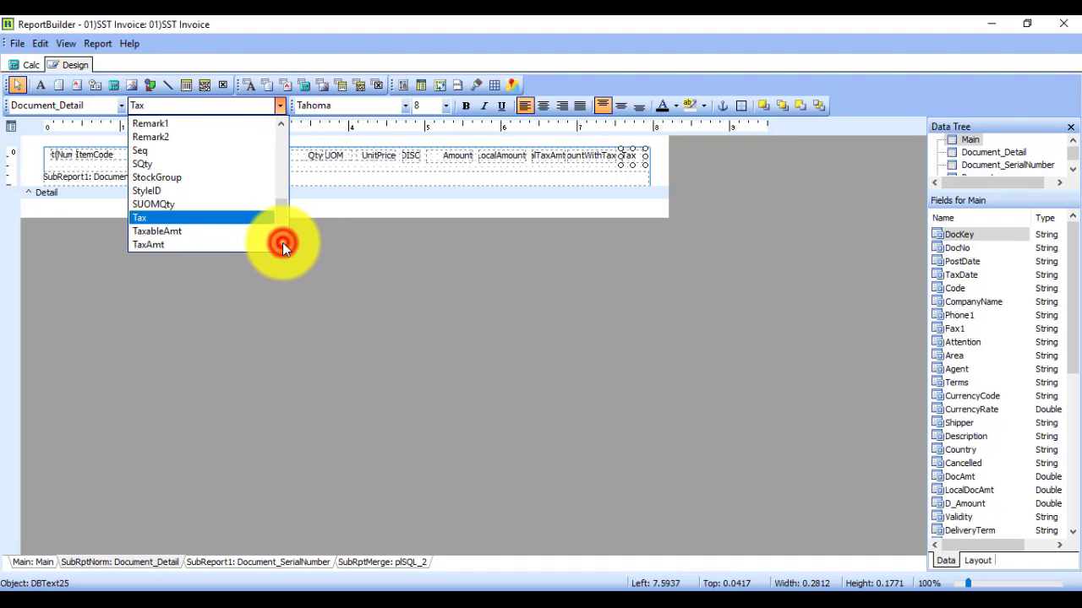
{"action": "left_click", "coordinate": [191, 220]}
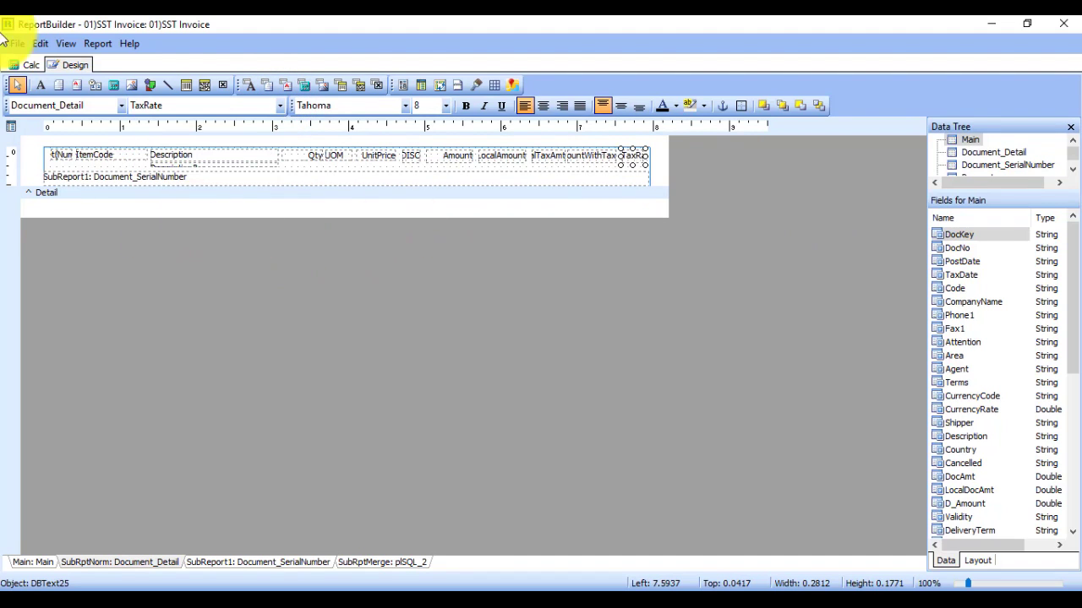
{"action": "left_click", "coordinate": [19, 42]}
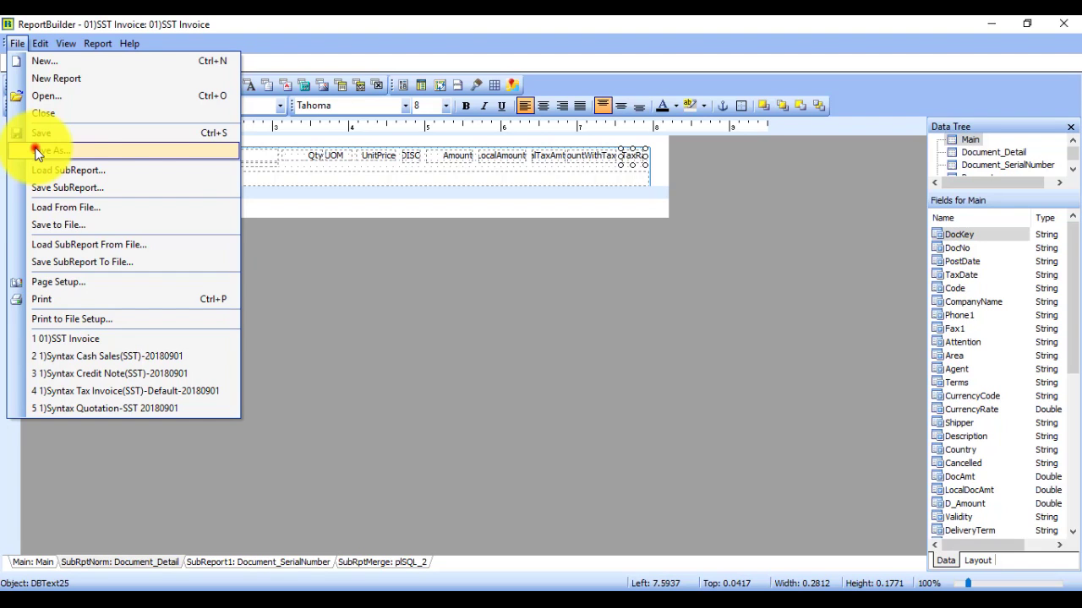
Step: Overwrite the 01)SST Invoice report with the edited layout, then close ReportBuilder and the preview
{"action": "left_click", "coordinate": [36, 151]}
{"action": "left_click", "coordinate": [380, 190]}
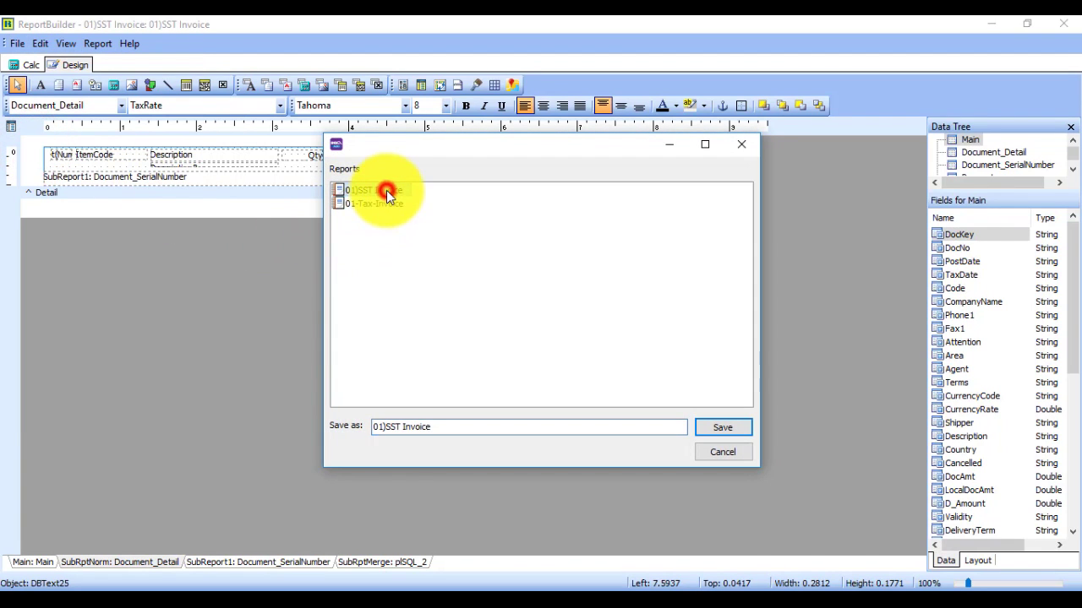
{"action": "left_click", "coordinate": [732, 427]}
{"action": "left_click", "coordinate": [524, 334]}
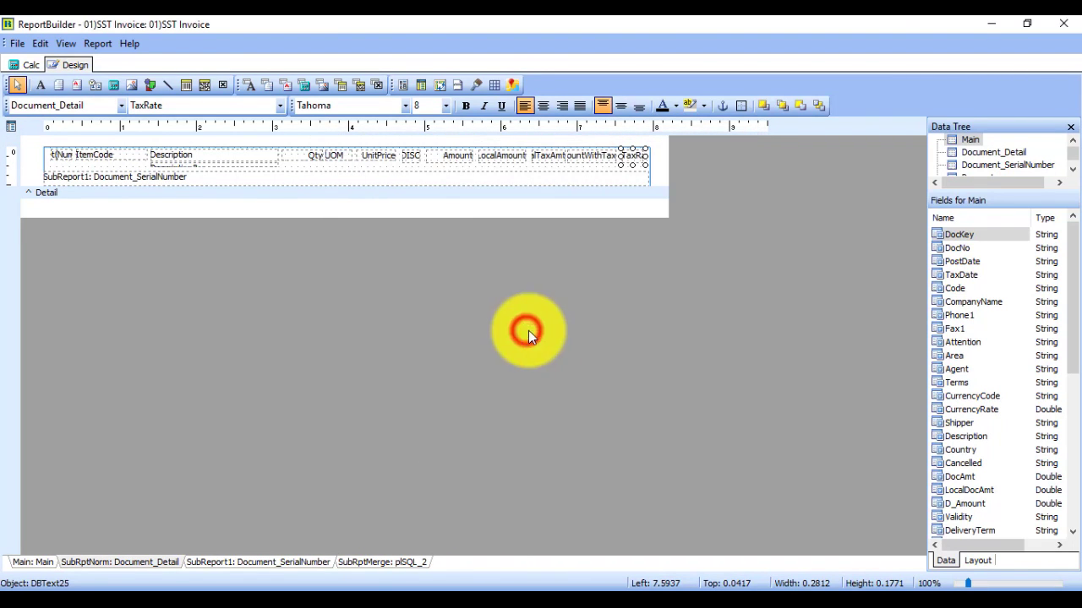
{"action": "left_click", "coordinate": [1069, 28]}
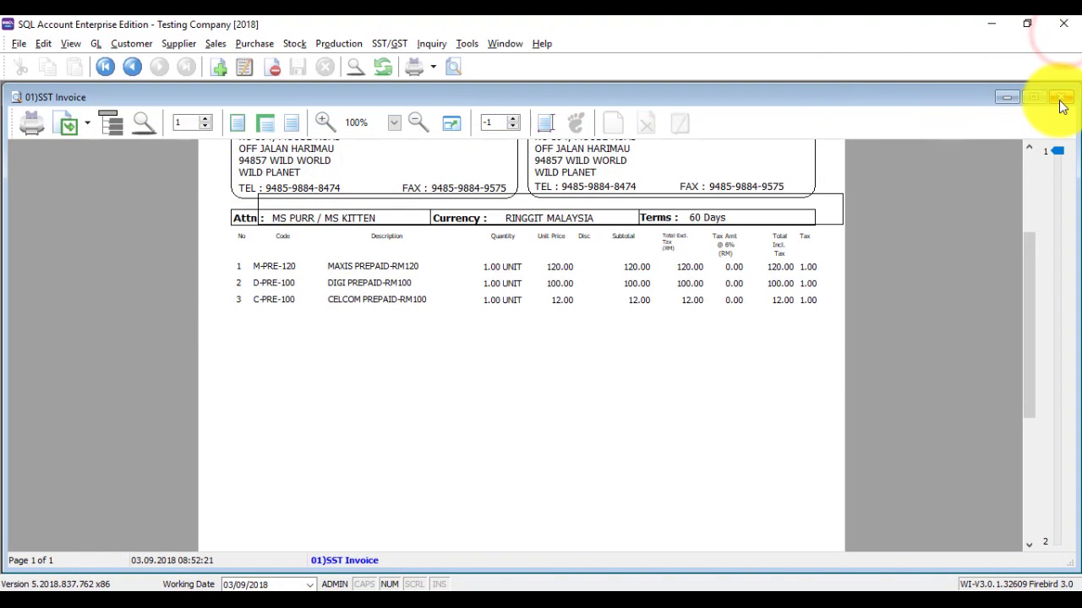
{"action": "left_click", "coordinate": [1061, 97]}
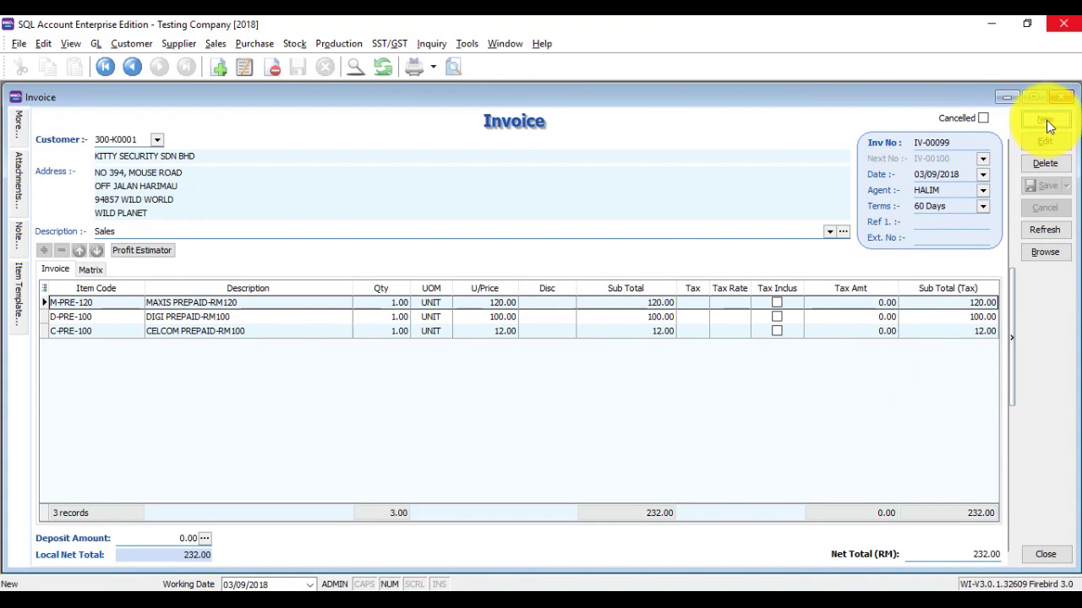
Step: Start a new invoice for customer KITTY SECURITY SDN BHD
{"action": "left_click", "coordinate": [1044, 118]}
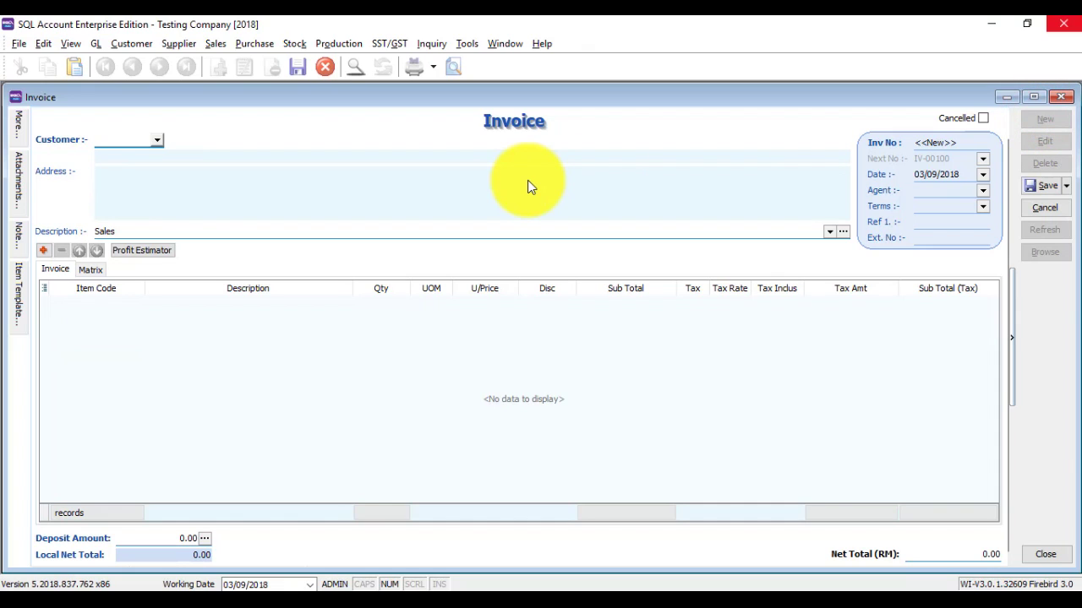
{"action": "key", "text": "alt+Down"}
{"action": "key", "text": "Return"}
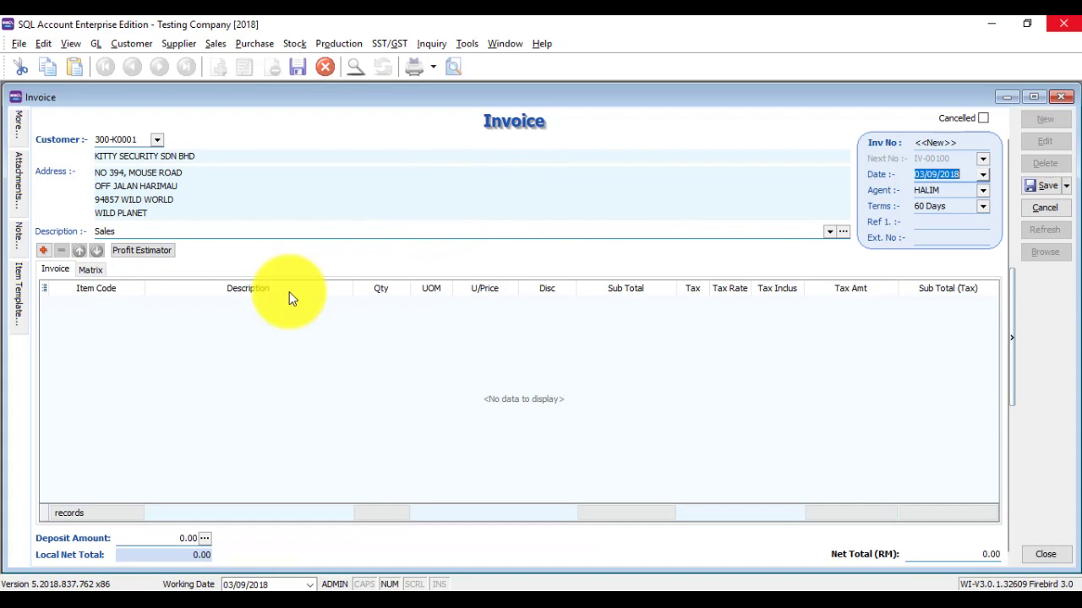
Step: Add MAXIS PREPAID-RM120 and DIGI PREPAID-RM100 item lines, then save the invoice
{"action": "left_click", "coordinate": [42, 251]}
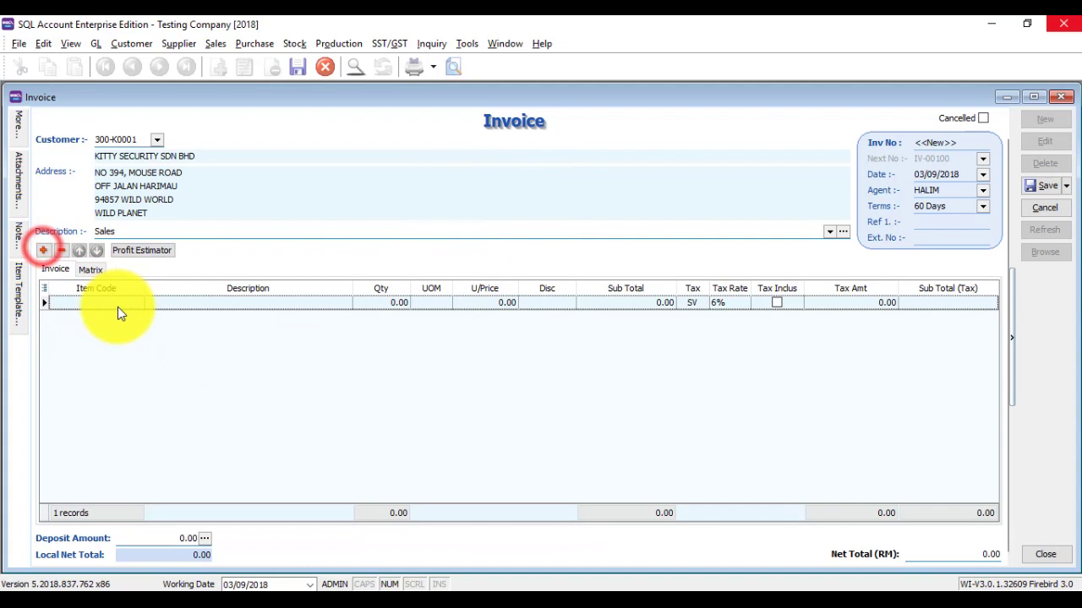
{"action": "left_click", "coordinate": [137, 304]}
{"action": "type", "text": "maxi"}
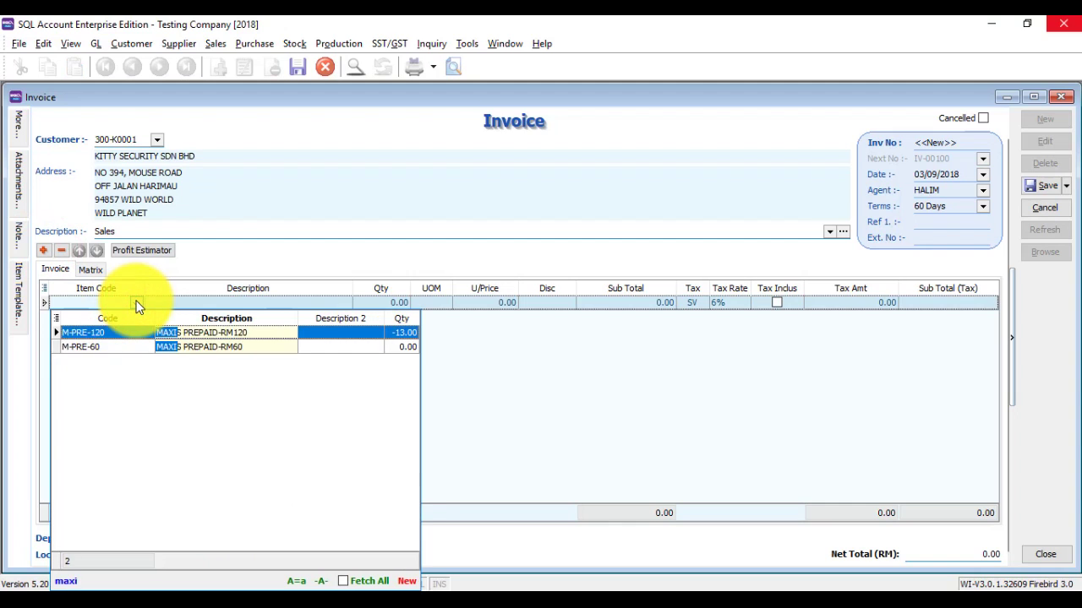
{"action": "key", "text": "Return"}
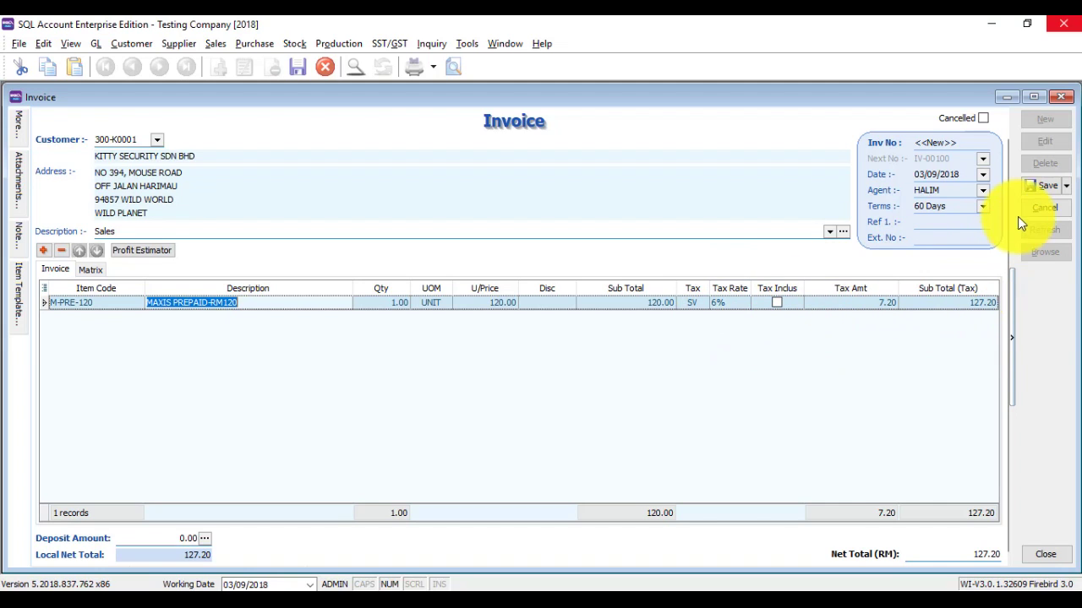
{"action": "left_click", "coordinate": [48, 252]}
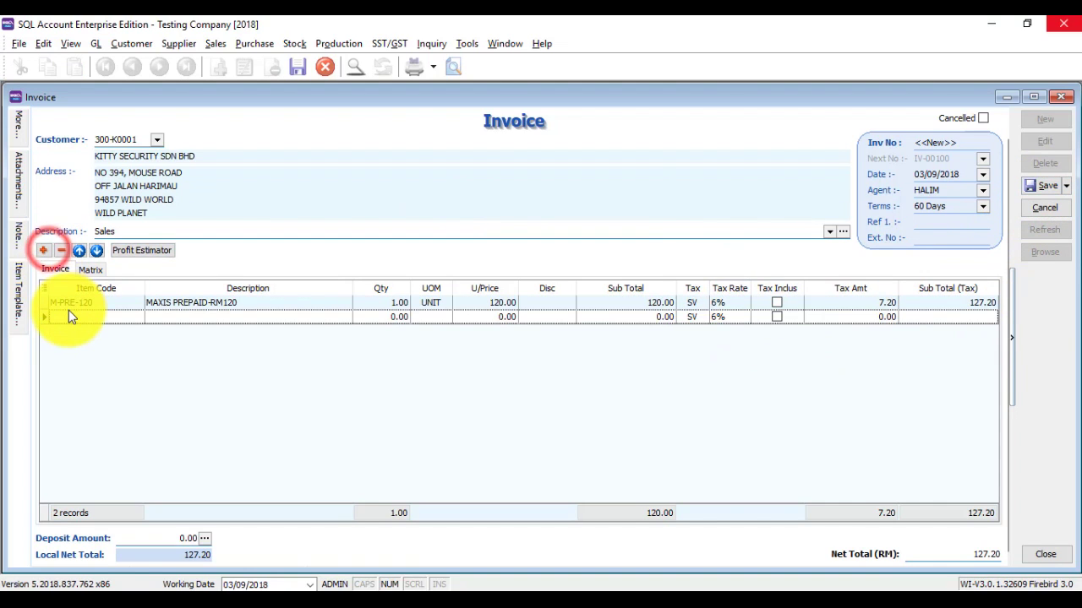
{"action": "left_click", "coordinate": [66, 317]}
{"action": "type", "text": "DIG"}
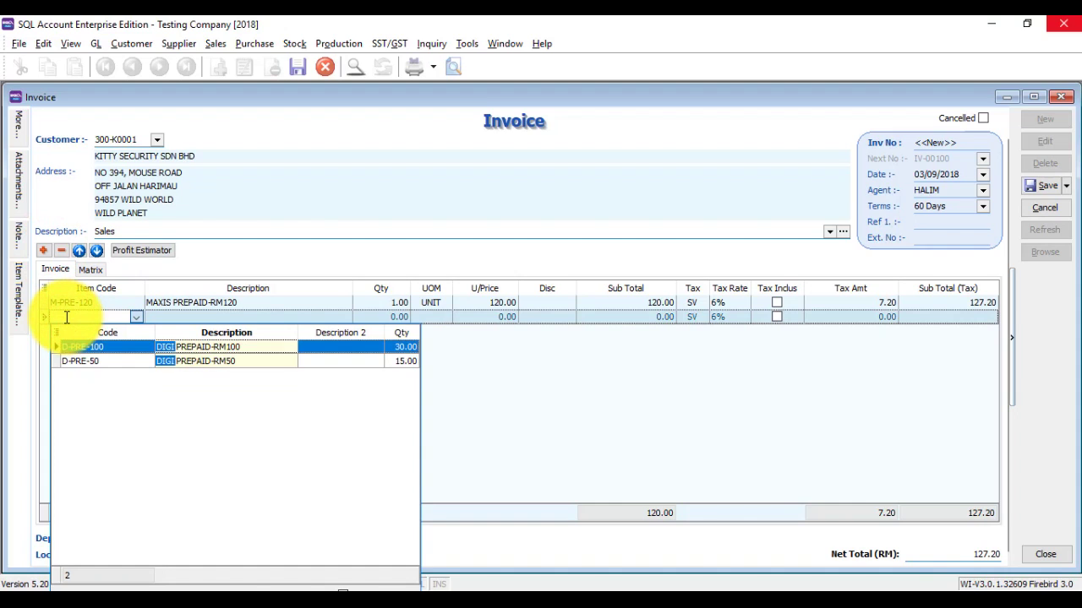
{"action": "key", "text": "Return"}
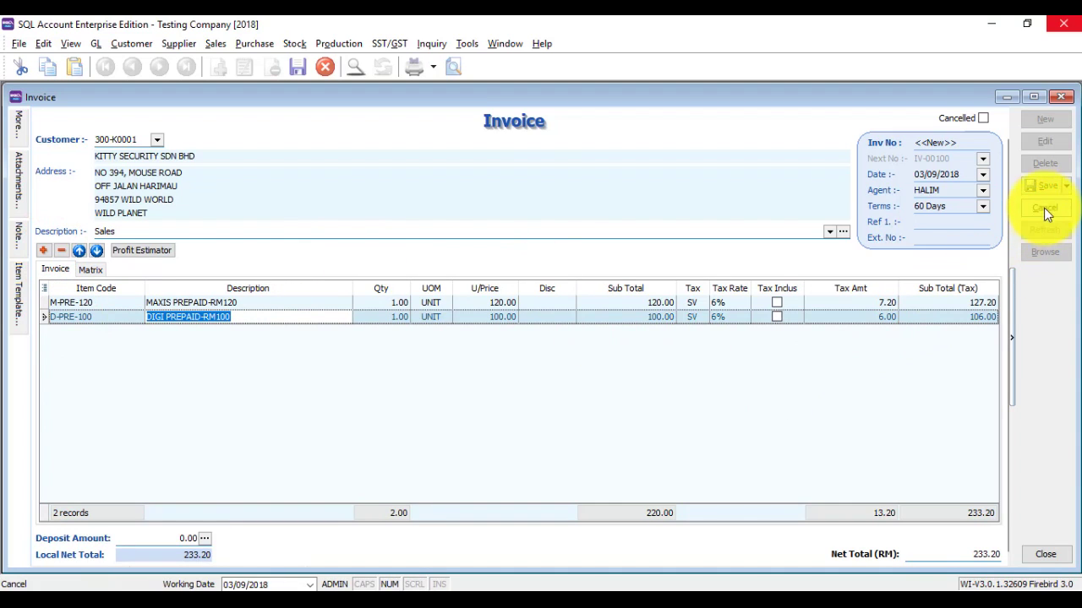
{"action": "left_click", "coordinate": [1043, 188]}
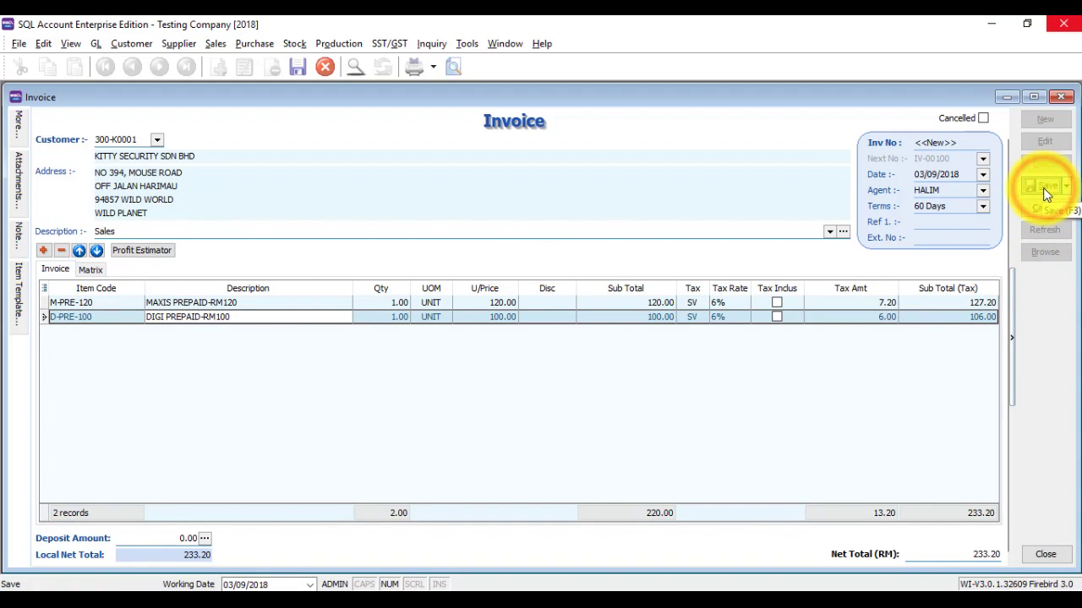
Step: Preview invoice IV-00100 in the 01)SST Invoice layout, checking the 6% tax lines and 233.20 total
{"action": "left_click", "coordinate": [458, 67]}
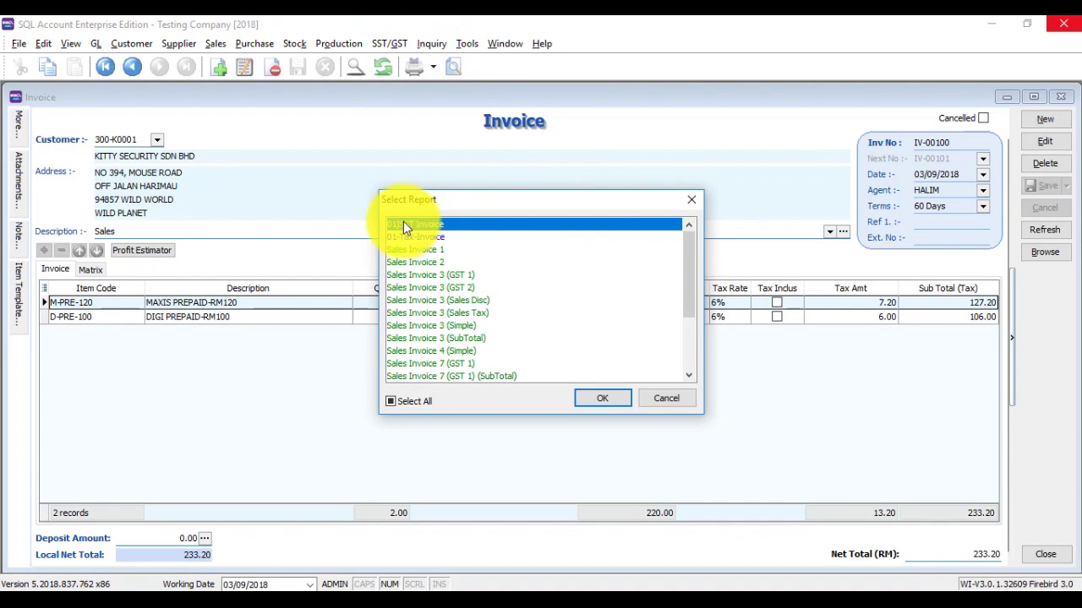
{"action": "left_click", "coordinate": [603, 400]}
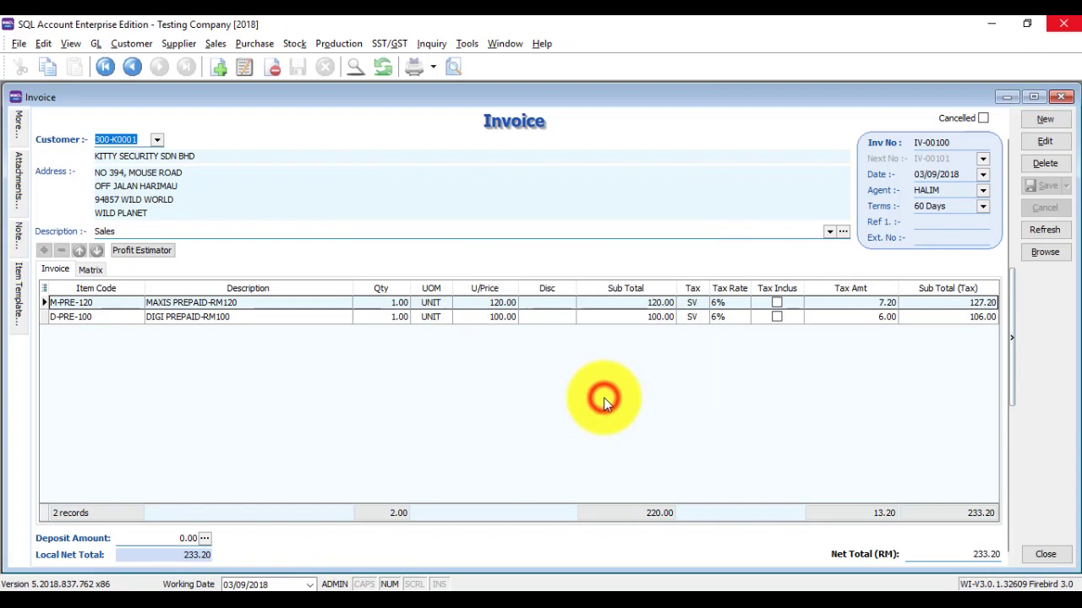
{"action": "scroll", "coordinate": [593, 317], "scroll_direction": "down", "scroll_amount": 3}
{"action": "scroll", "coordinate": [594, 317], "scroll_direction": "up", "scroll_amount": 3}
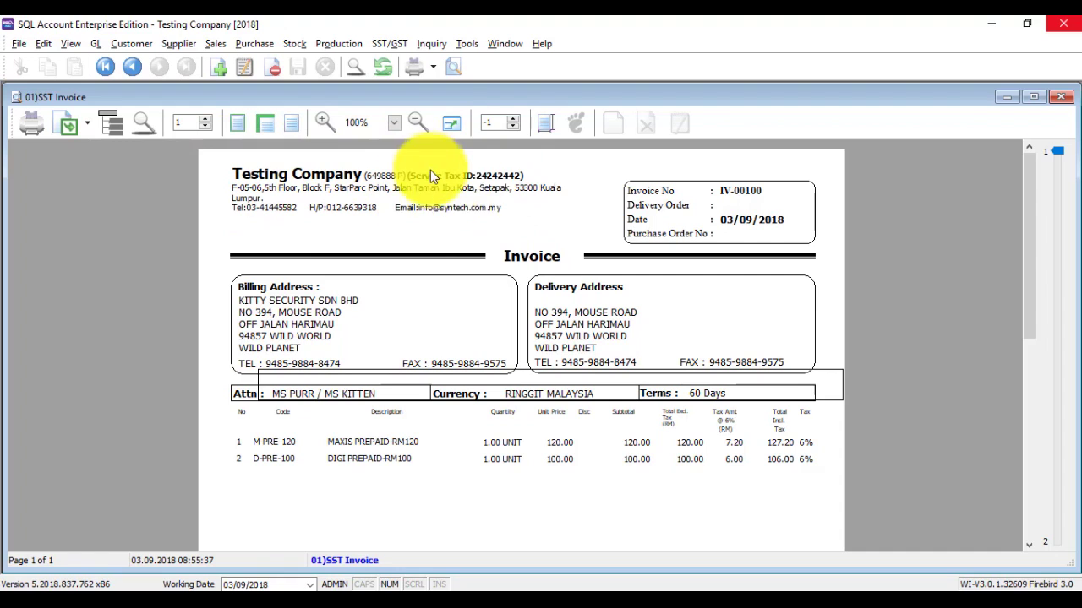
{"action": "scroll", "coordinate": [221, 250], "scroll_direction": "down", "scroll_amount": 2}
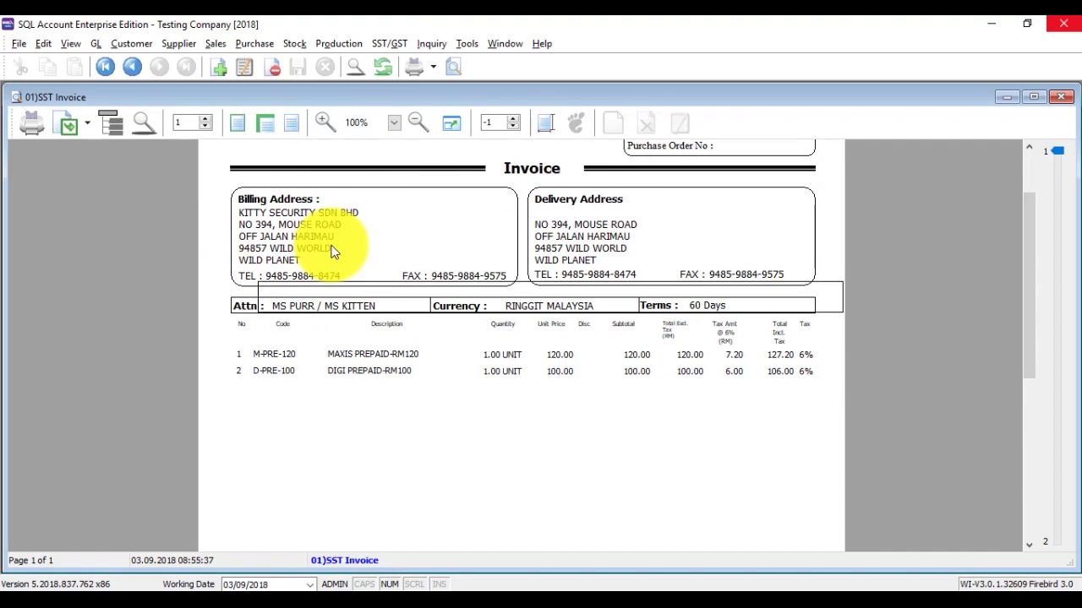
{"action": "scroll", "coordinate": [333, 242], "scroll_direction": "down", "scroll_amount": 2}
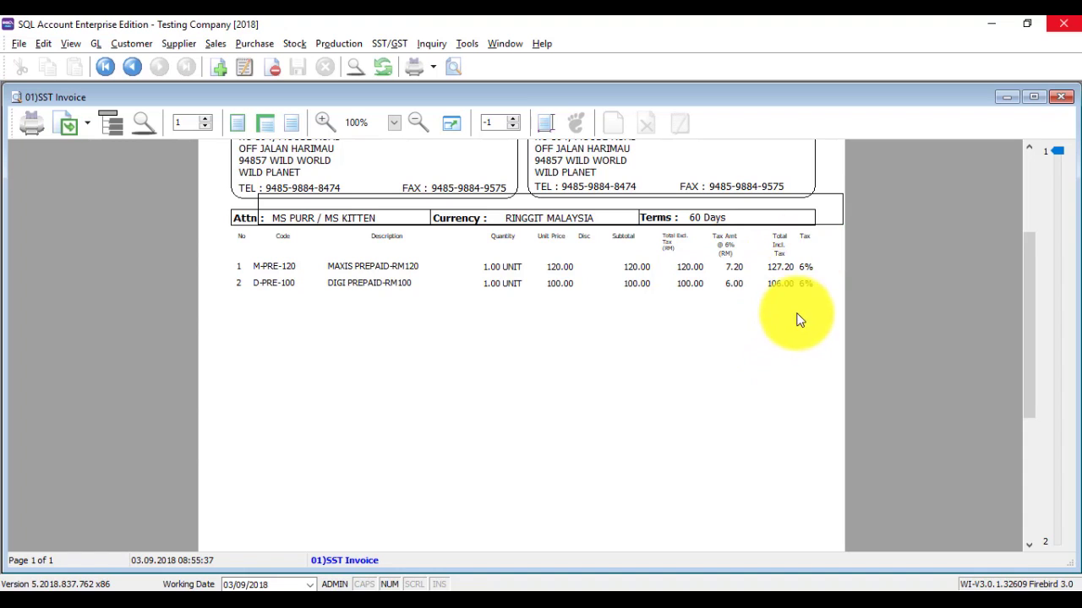
{"action": "scroll", "coordinate": [797, 295], "scroll_direction": "down", "scroll_amount": 6}
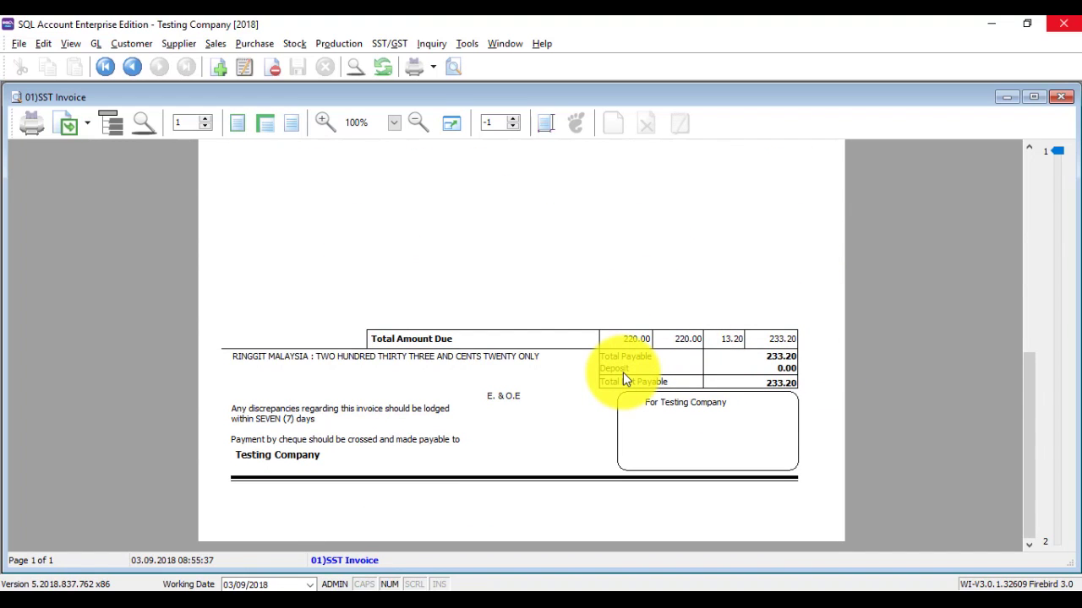
{"action": "scroll", "coordinate": [624, 377], "scroll_direction": "up", "scroll_amount": 6}
{"action": "scroll", "coordinate": [623, 379], "scroll_direction": "up", "scroll_amount": 3}
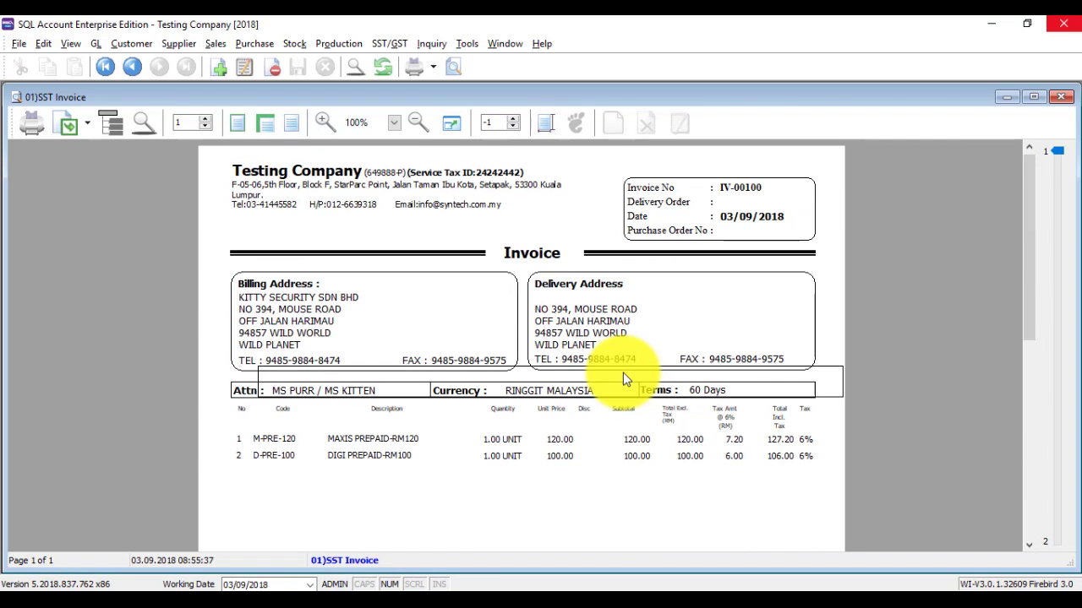